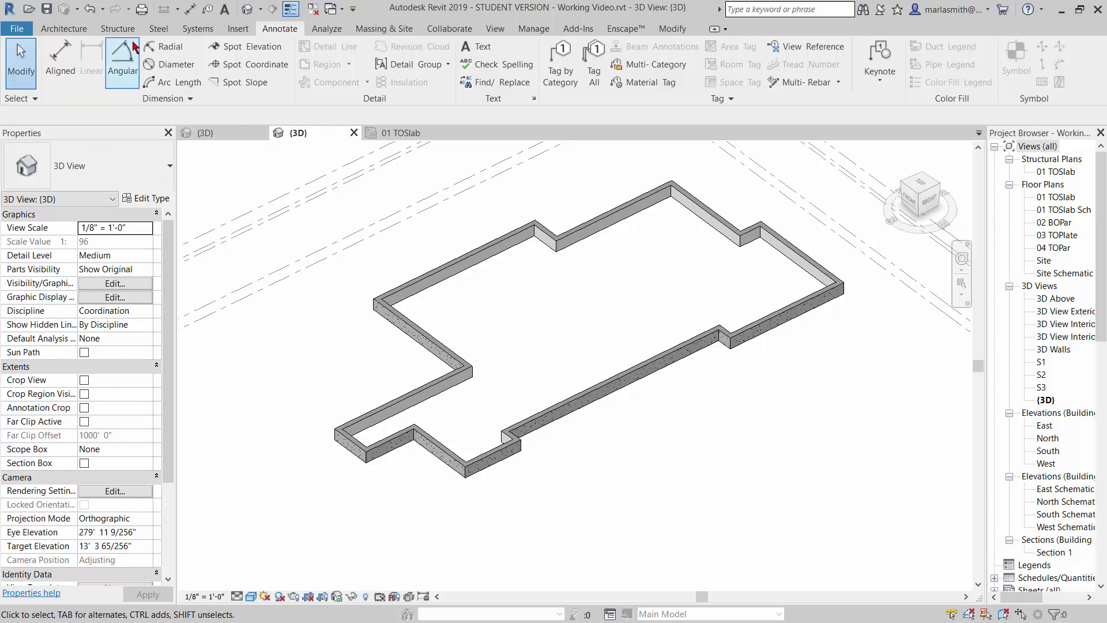
Step: Check the footing project's 3D view, return to the wall model, and open the 01 TOSlab structural plan
click(240, 134)
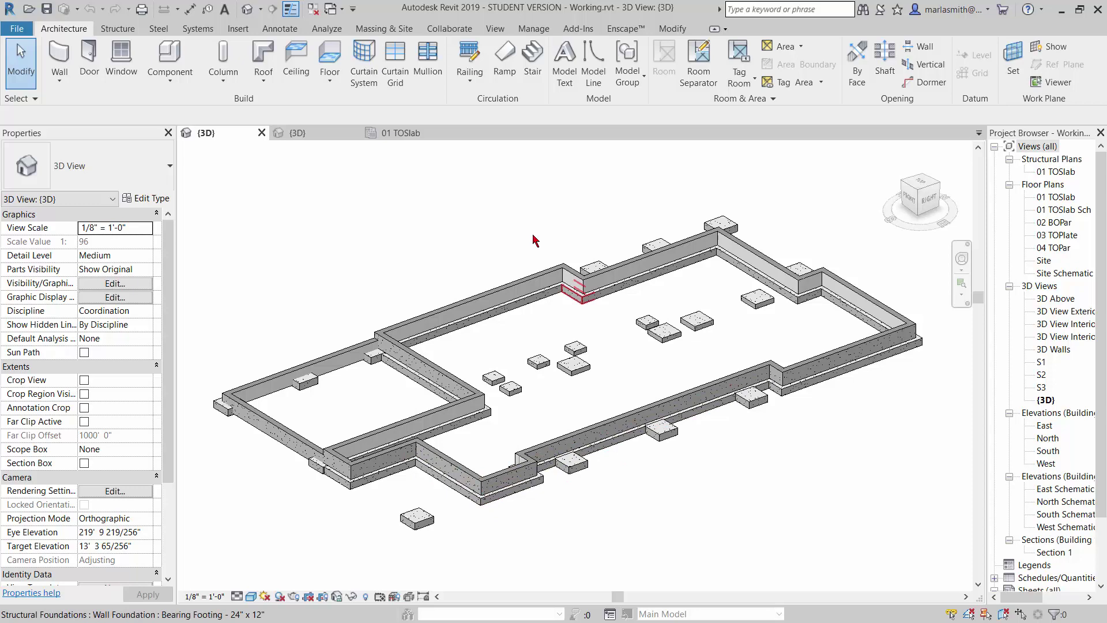
click(321, 134)
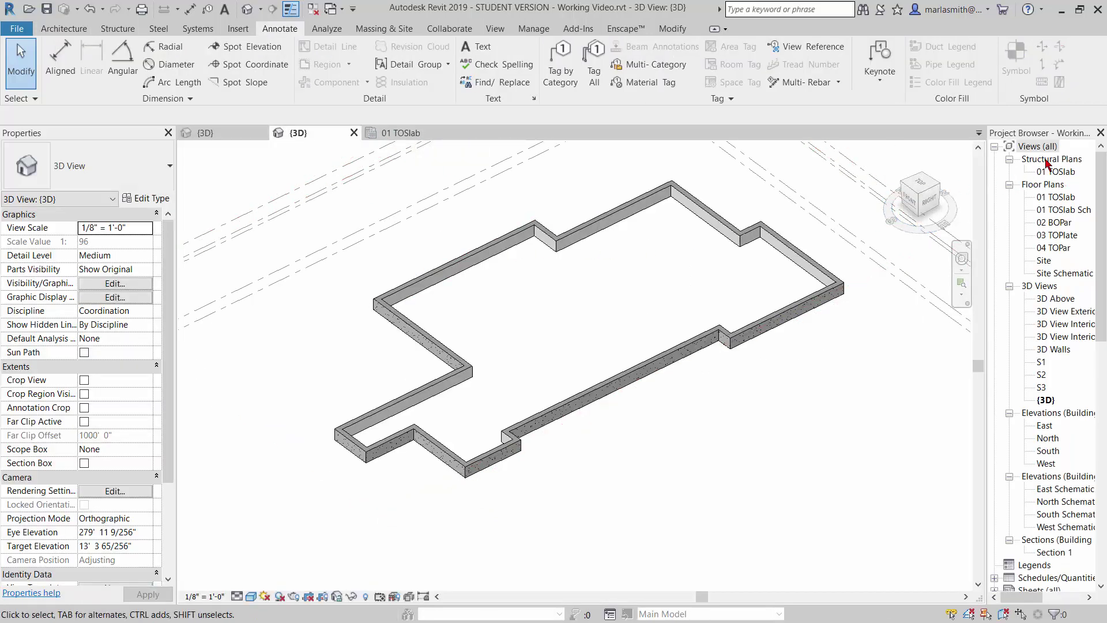
double_click(1059, 172)
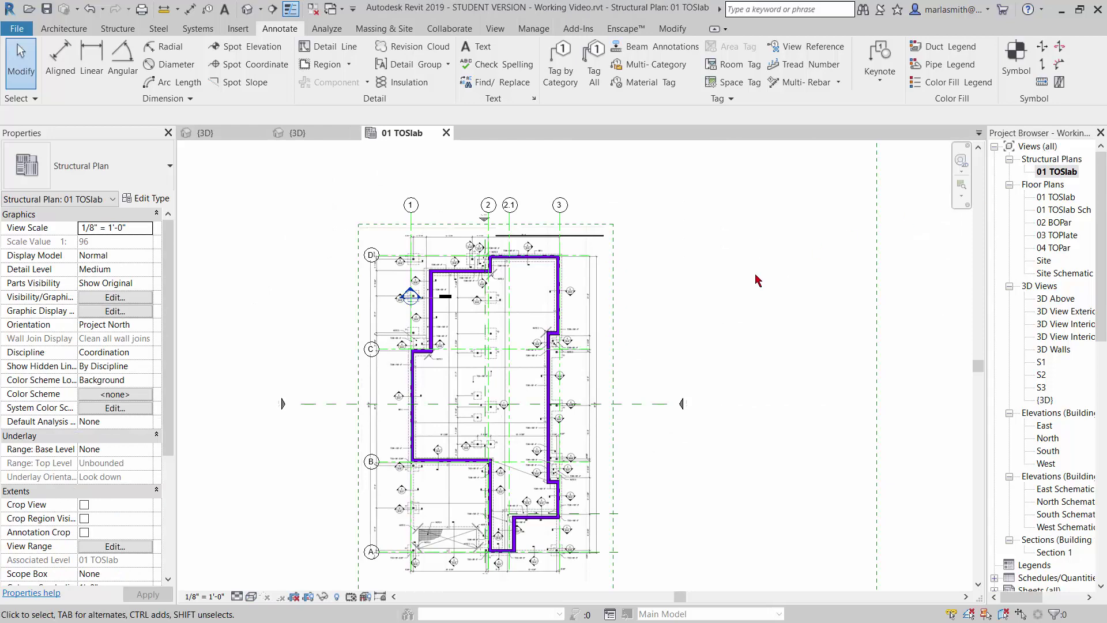
Step: Zoom and pan the plan to inspect the upper-left walls and top grid bubbles
scroll(461, 281, up, 2)
scroll(358, 444, up, 2)
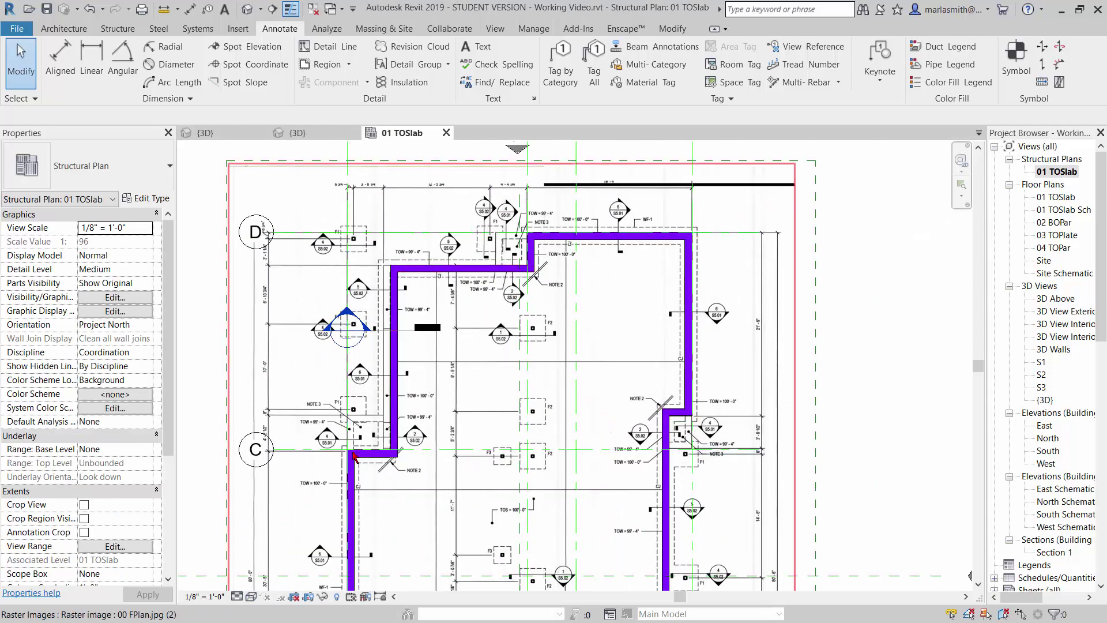
middle_drag(405, 308, 429, 409)
scroll(428, 411, up, 4)
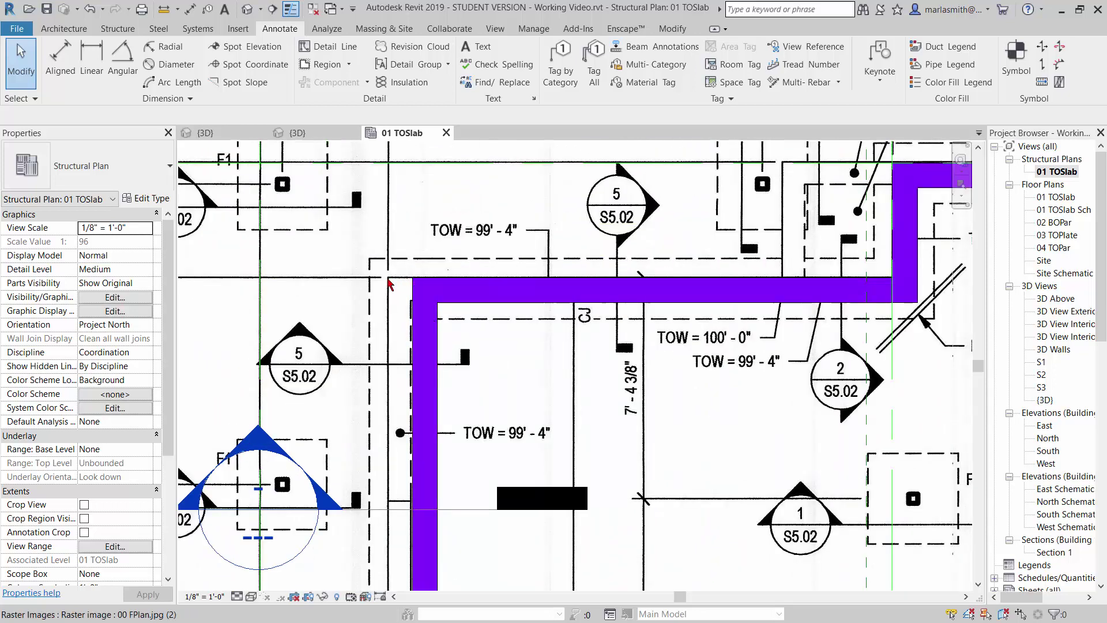
scroll(405, 284, down, 3)
scroll(368, 195, up, 4)
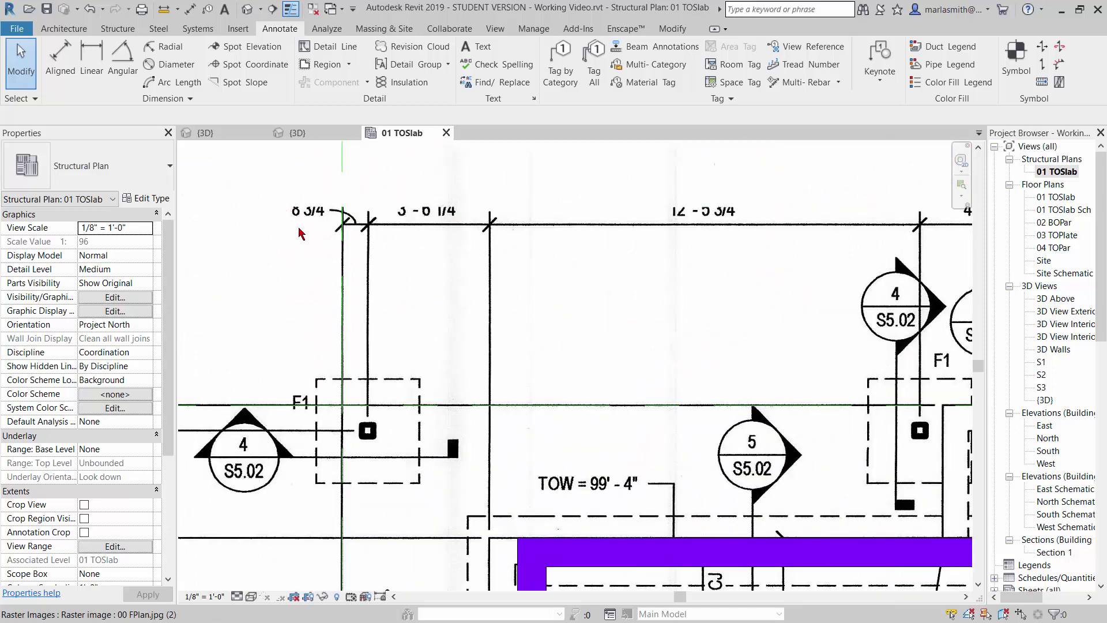
scroll(375, 185, down, 3)
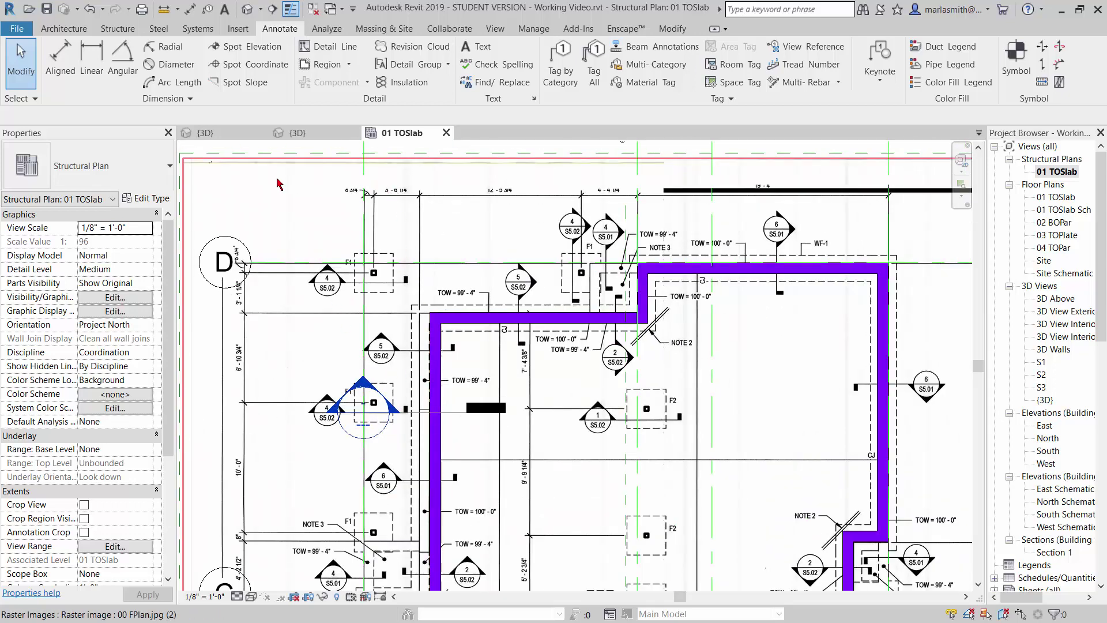
Step: Add an aligned dimension, measured to wall faces, from grid 1 to the vertical foundation wall (5'-1")
click(61, 62)
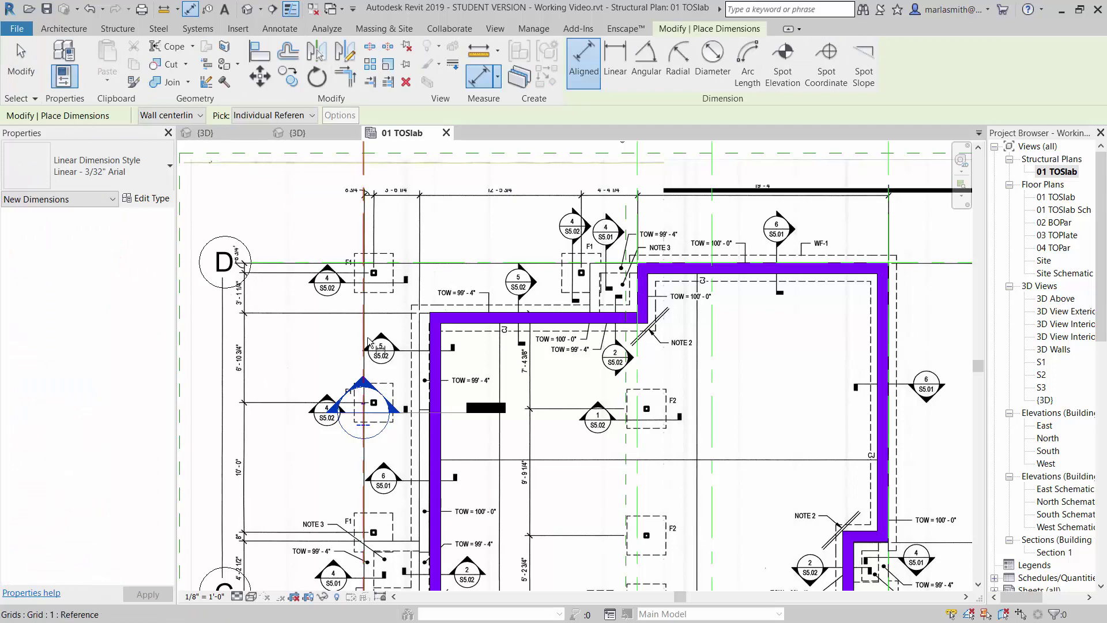
scroll(370, 382, down, 2)
scroll(378, 378, up, 3)
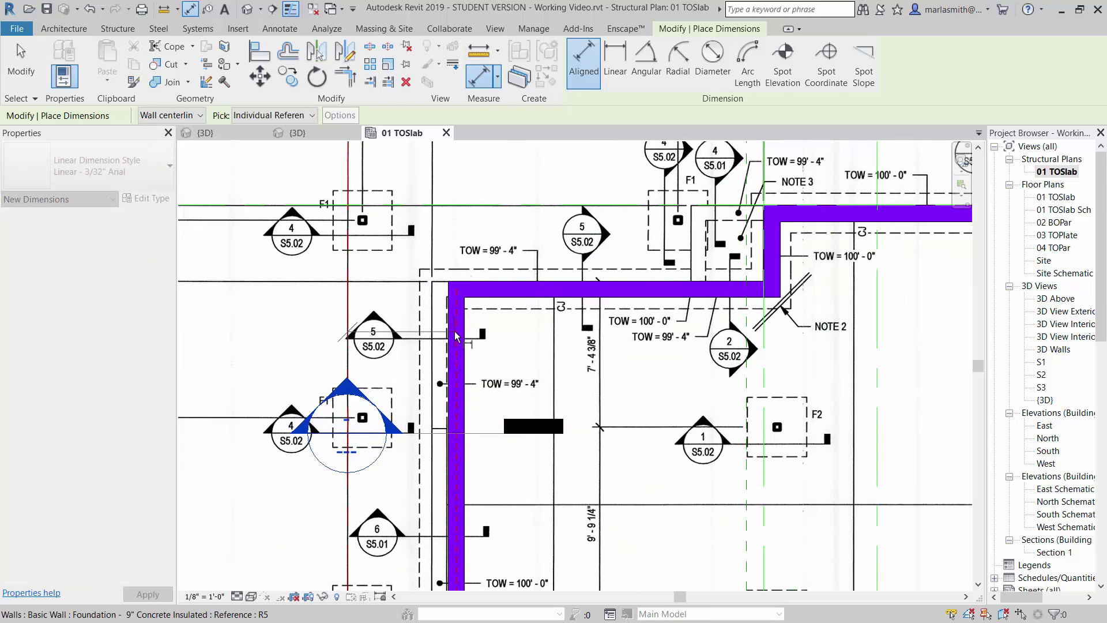
click(201, 116)
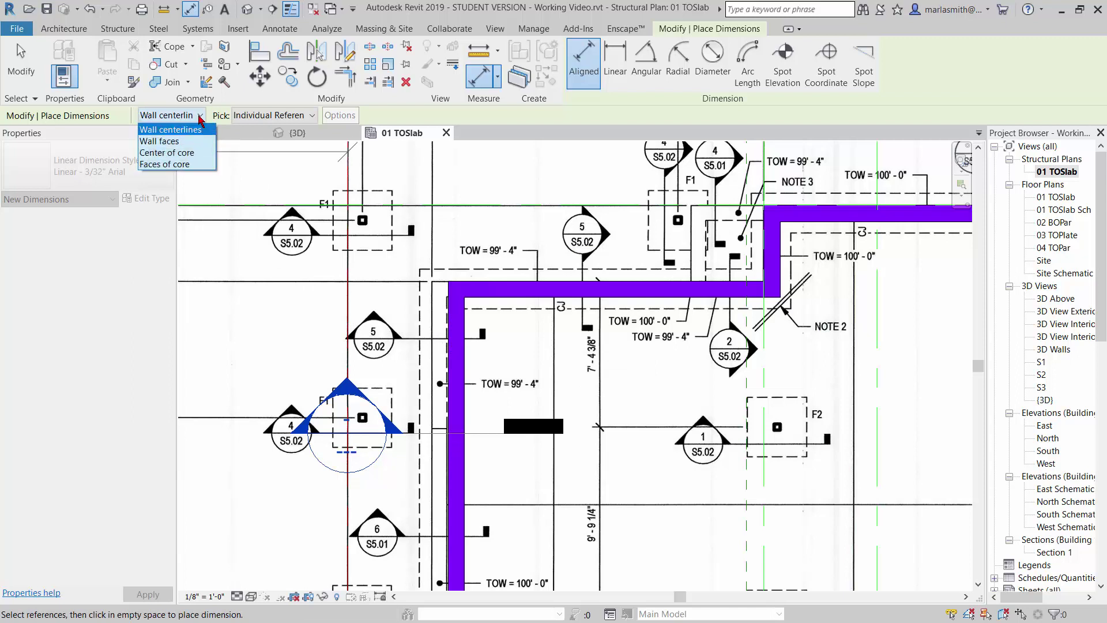
click(181, 144)
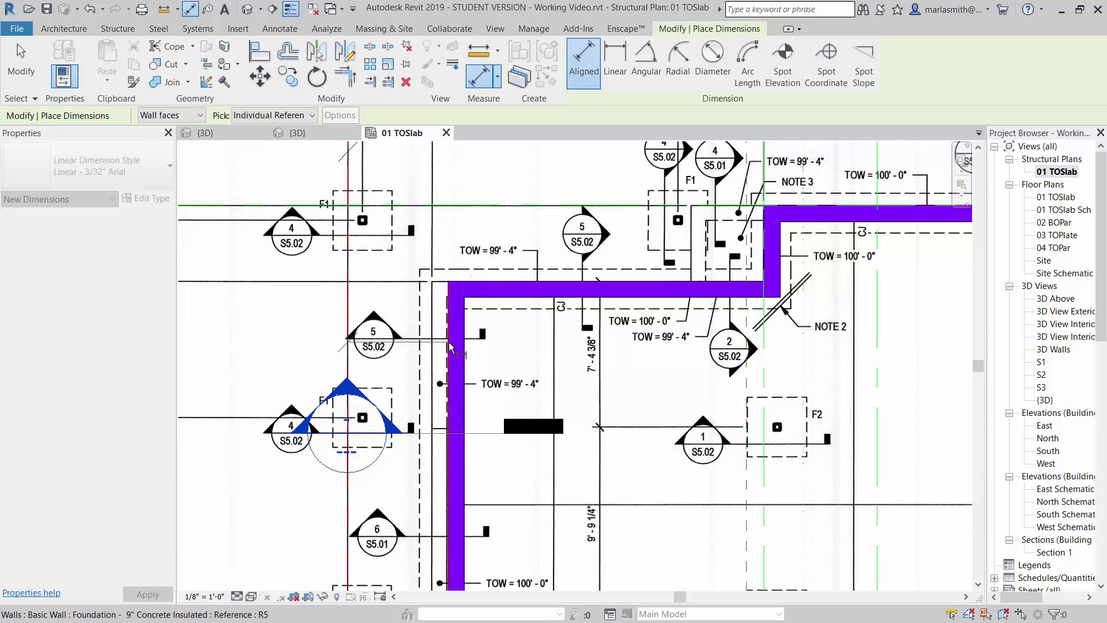
click(449, 374)
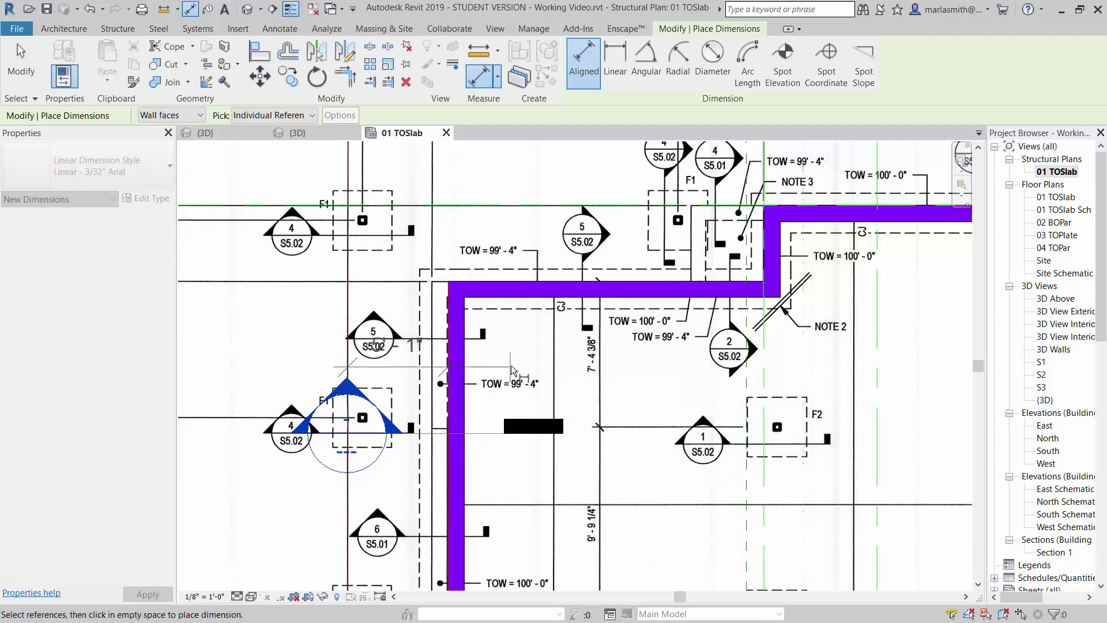
click(543, 178)
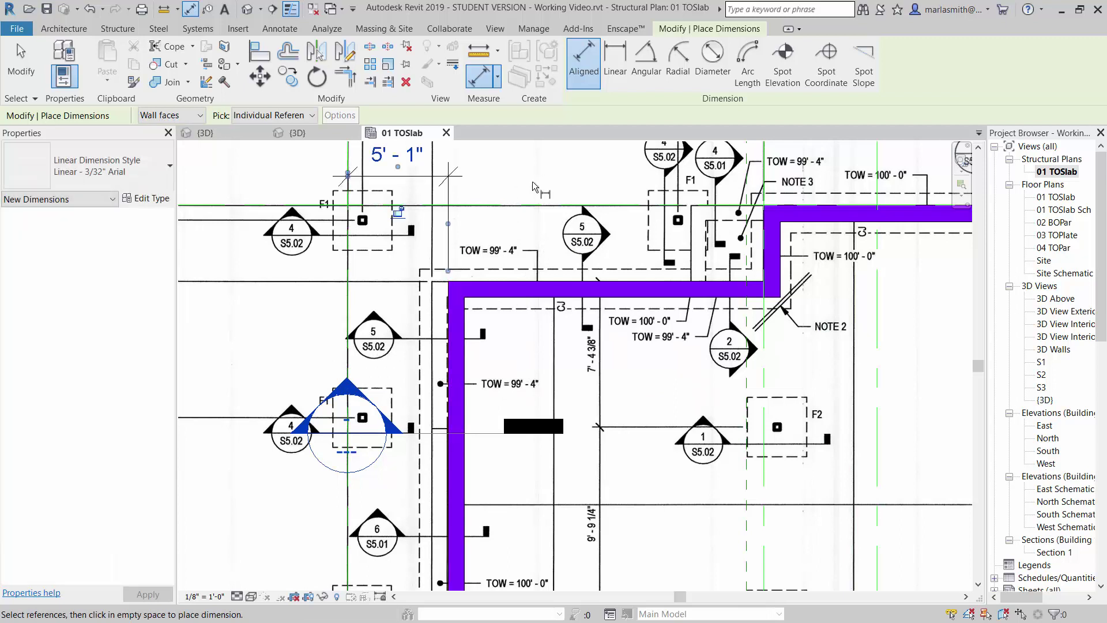
key(Escape)
key(Escape)
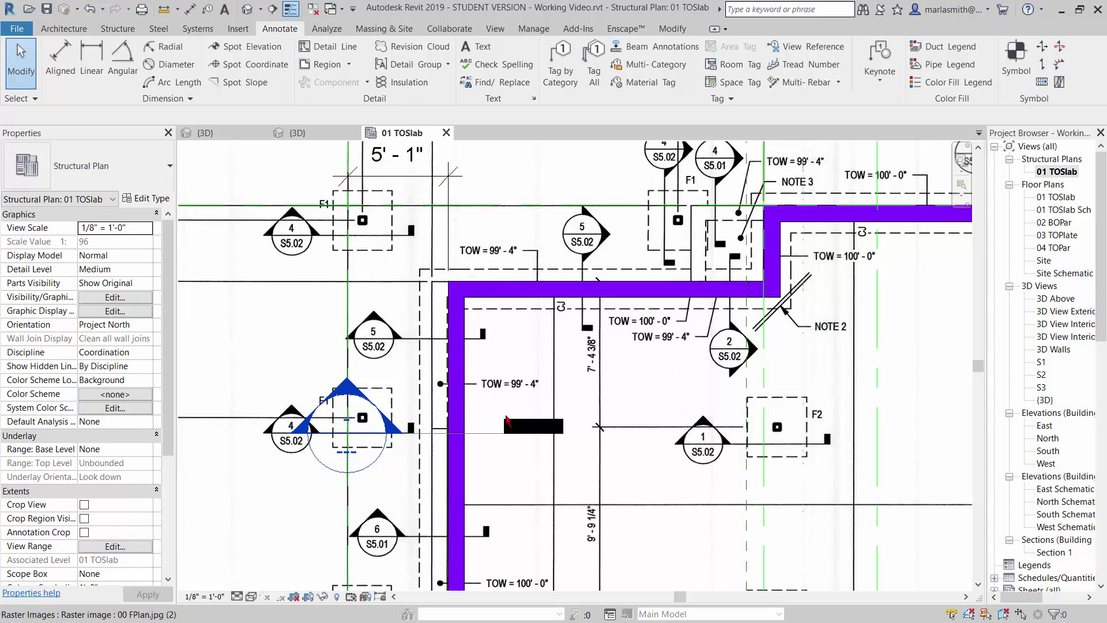
Step: Move the vertical foundation wall so it sits 4'-3" from grid 1
click(465, 437)
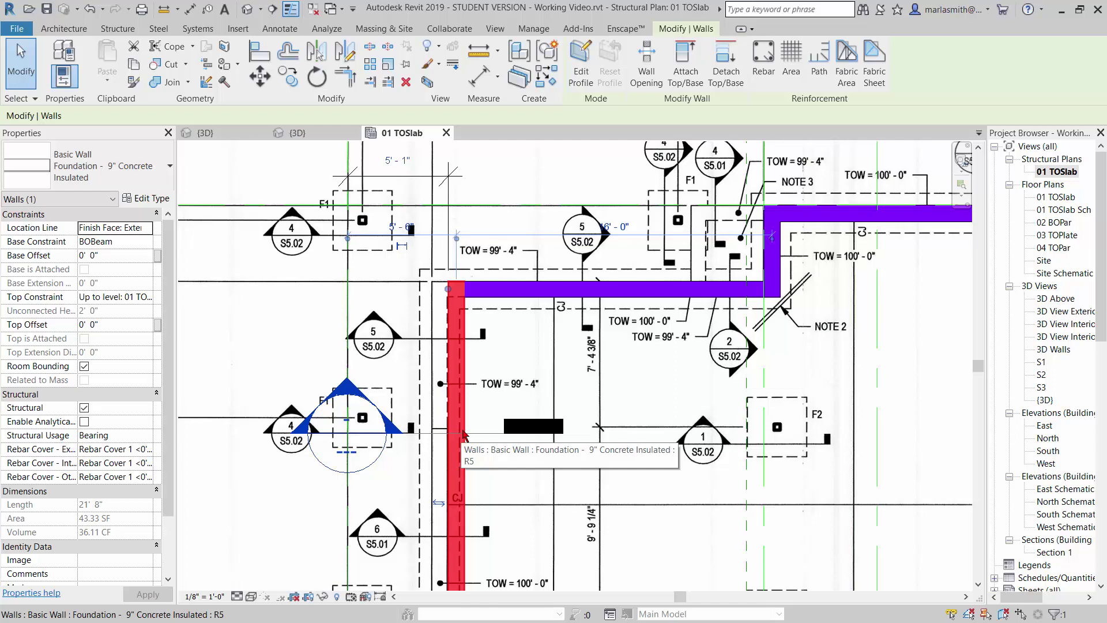
click(397, 164)
text(4)
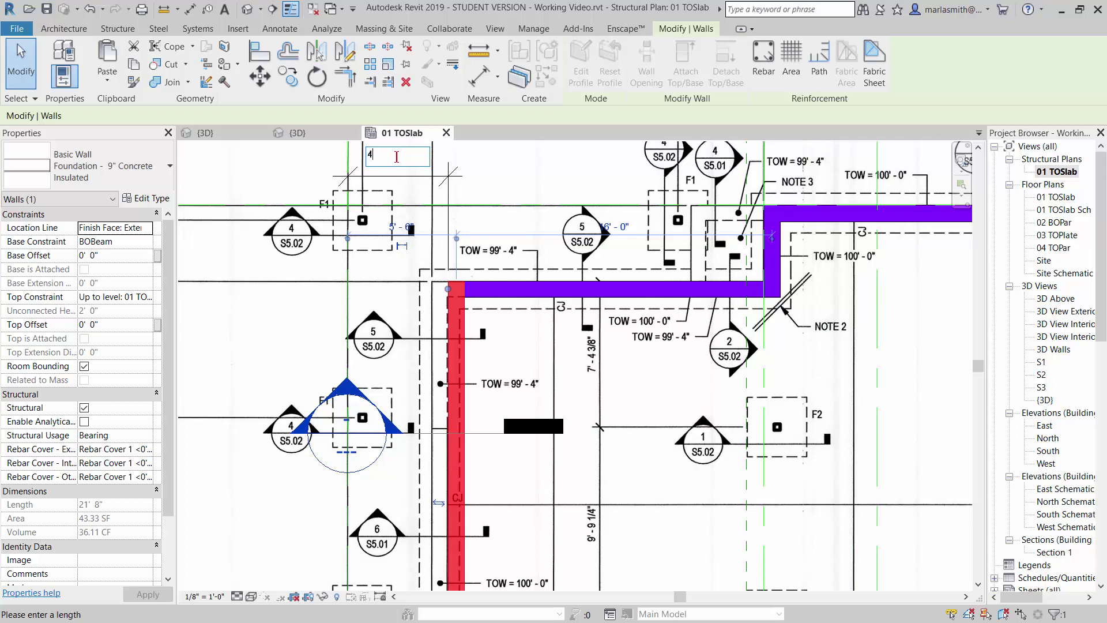
text(' - 3)
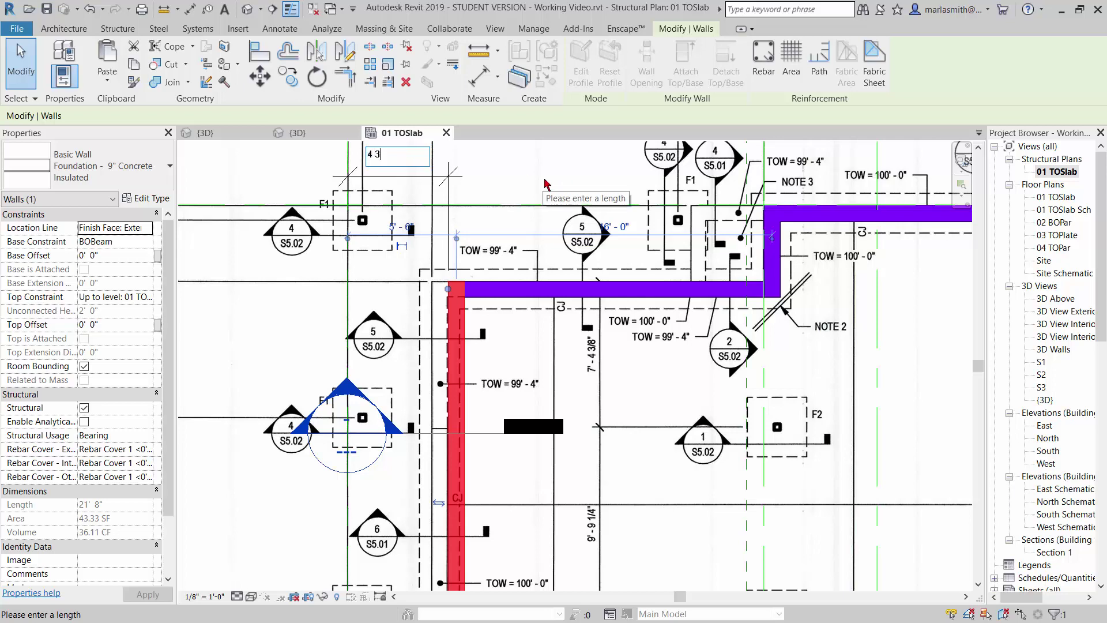
key(Return)
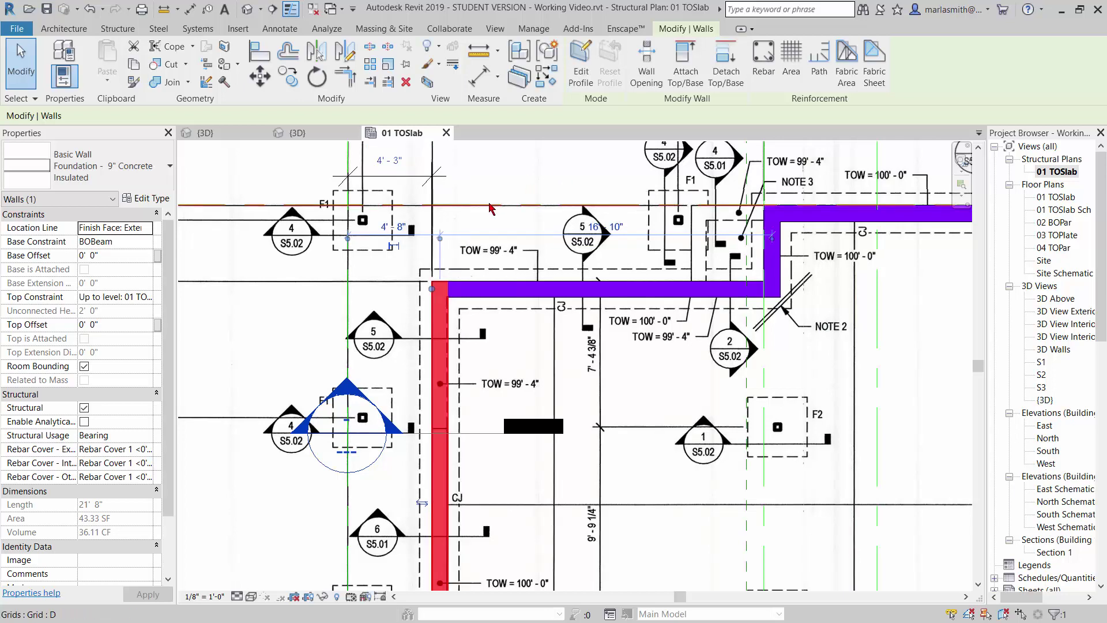
scroll(496, 202, down, 2)
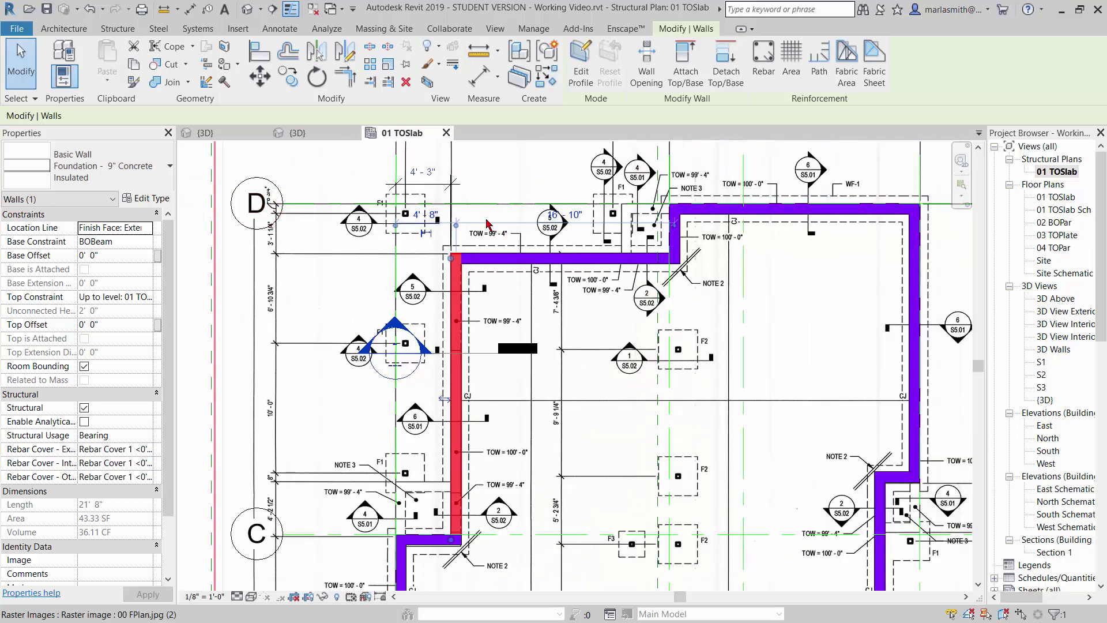
key(Escape)
click(450, 187)
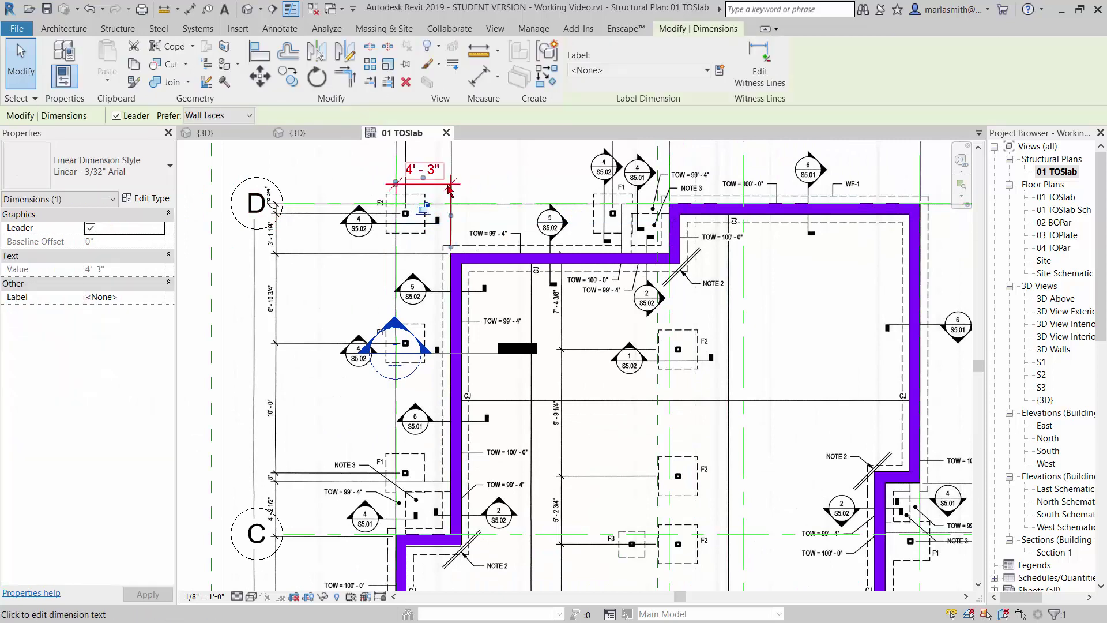
key(Escape)
Step: Dimension the neighbouring grid line to grid 2.1 below the plan (currently 5'-9")
scroll(450, 183, down, 5)
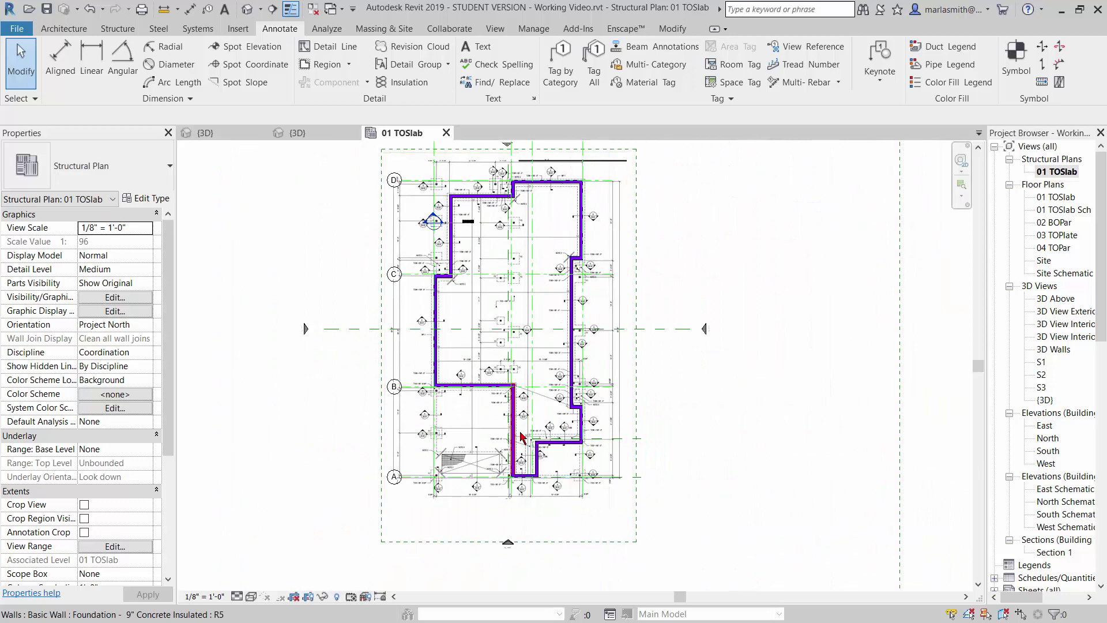
scroll(551, 506, up, 8)
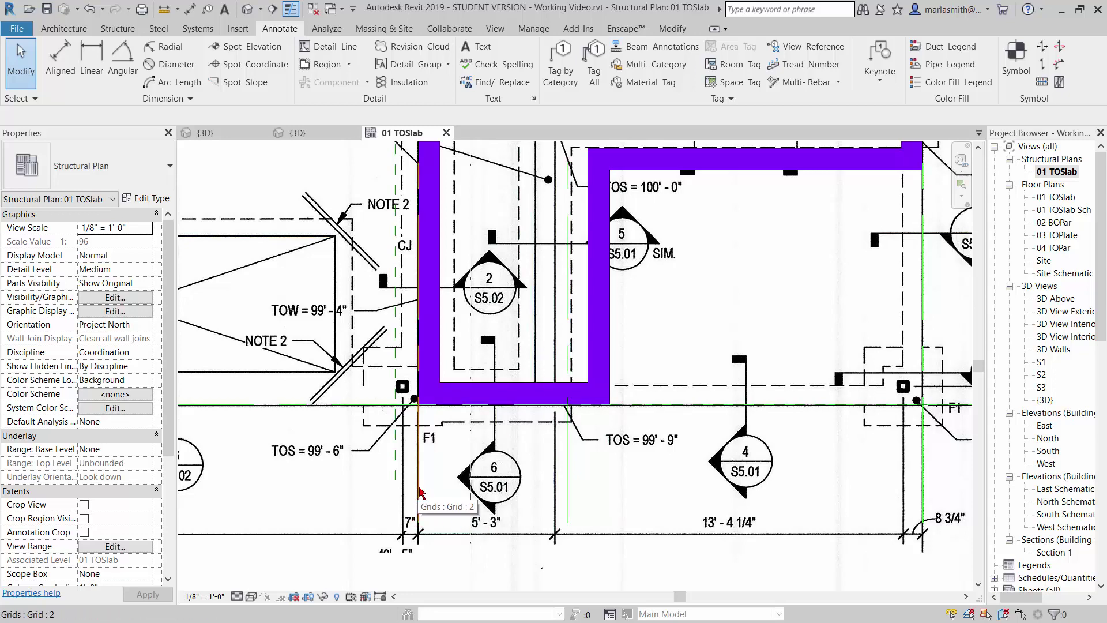
click(74, 60)
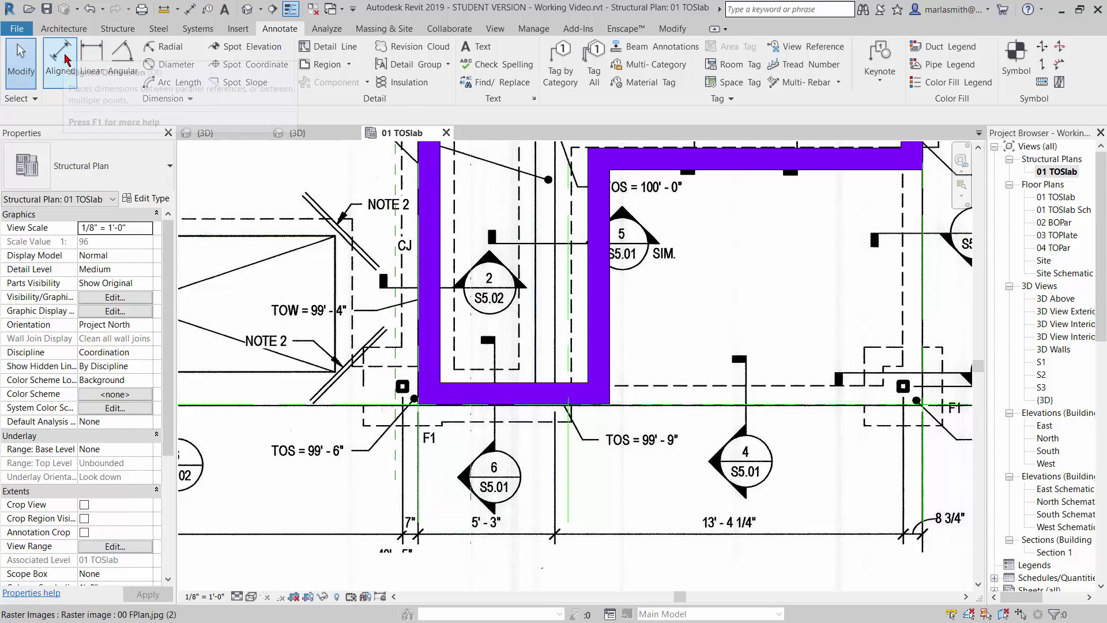
click(428, 484)
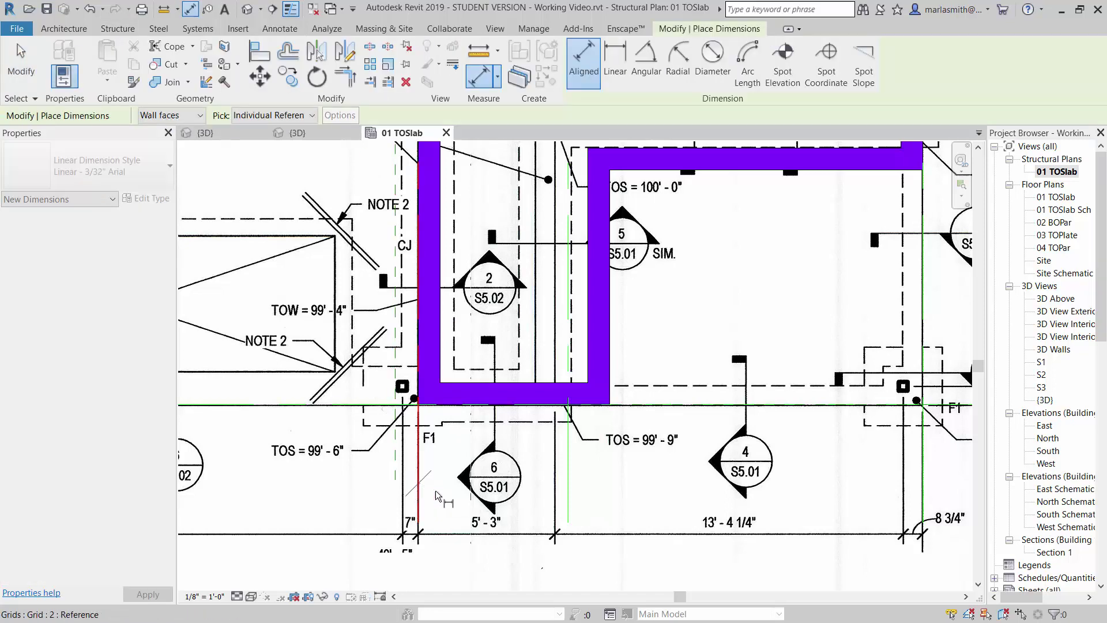
click(570, 487)
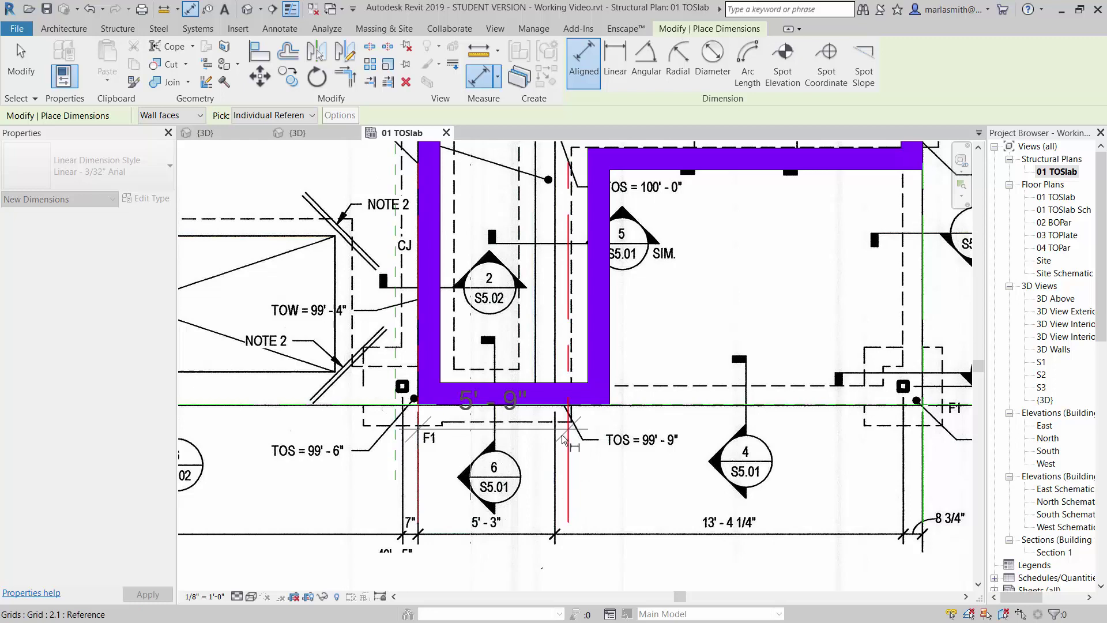
scroll(606, 551, down, 2)
click(618, 559)
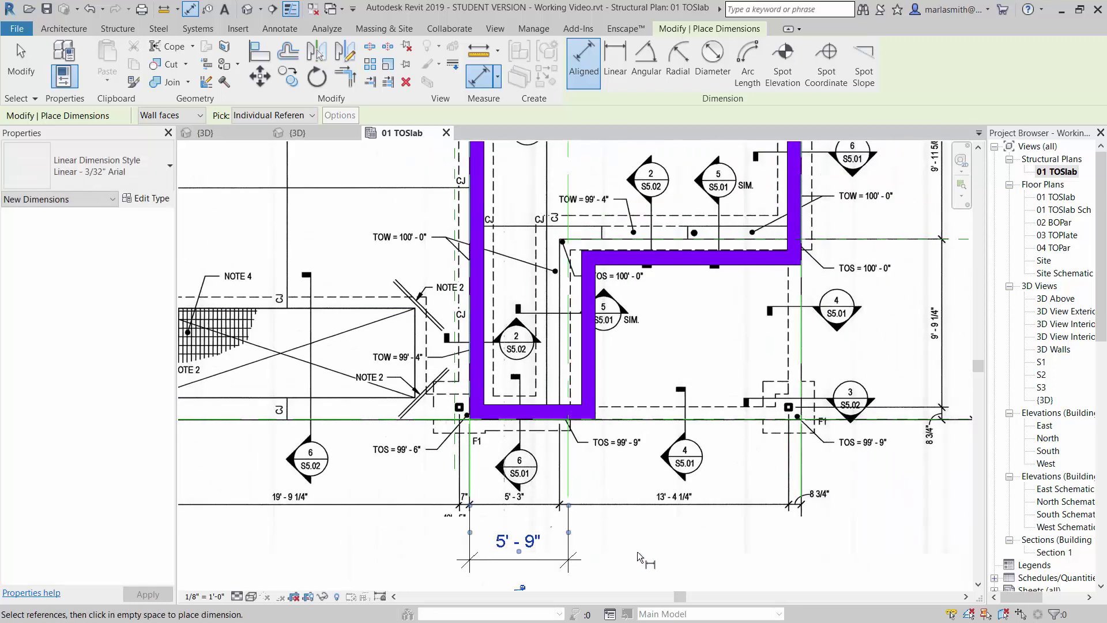
key(Escape)
key(Escape)
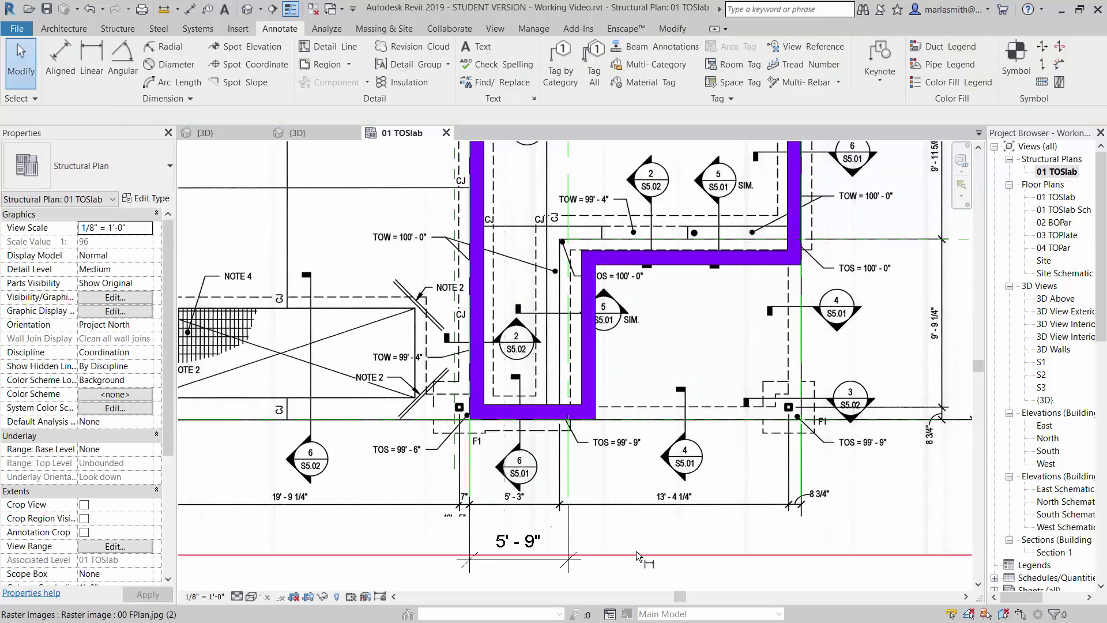
Step: Move grid 2.1 so its spacing from the neighbouring grid is 5'-3"
click(569, 461)
click(522, 546)
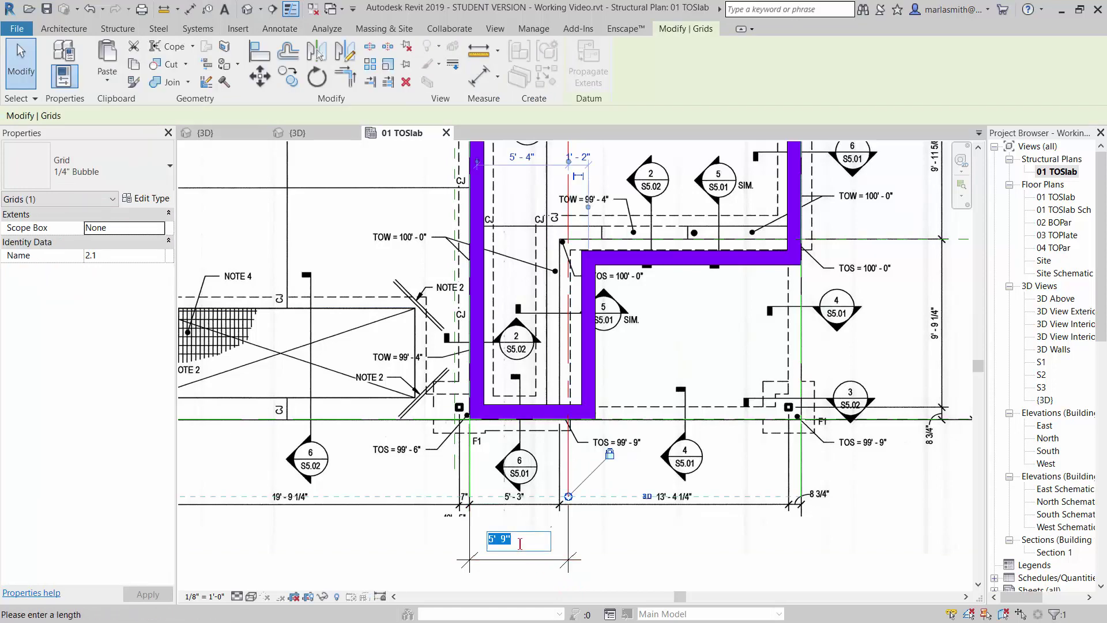
text(5' - 3)
key(Return)
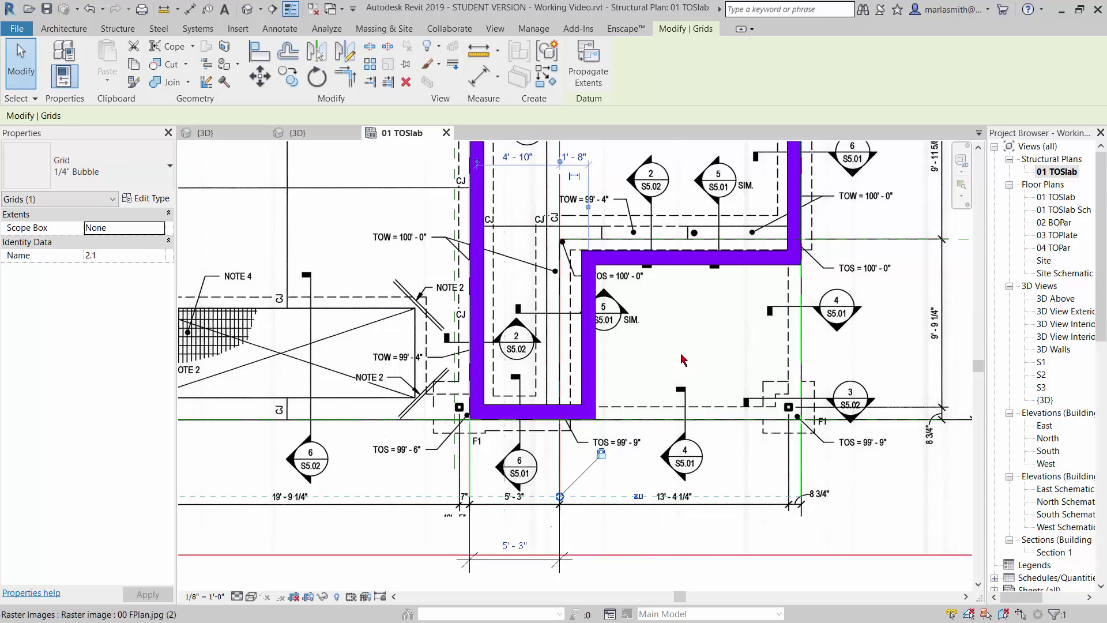
scroll(597, 354, up, 2)
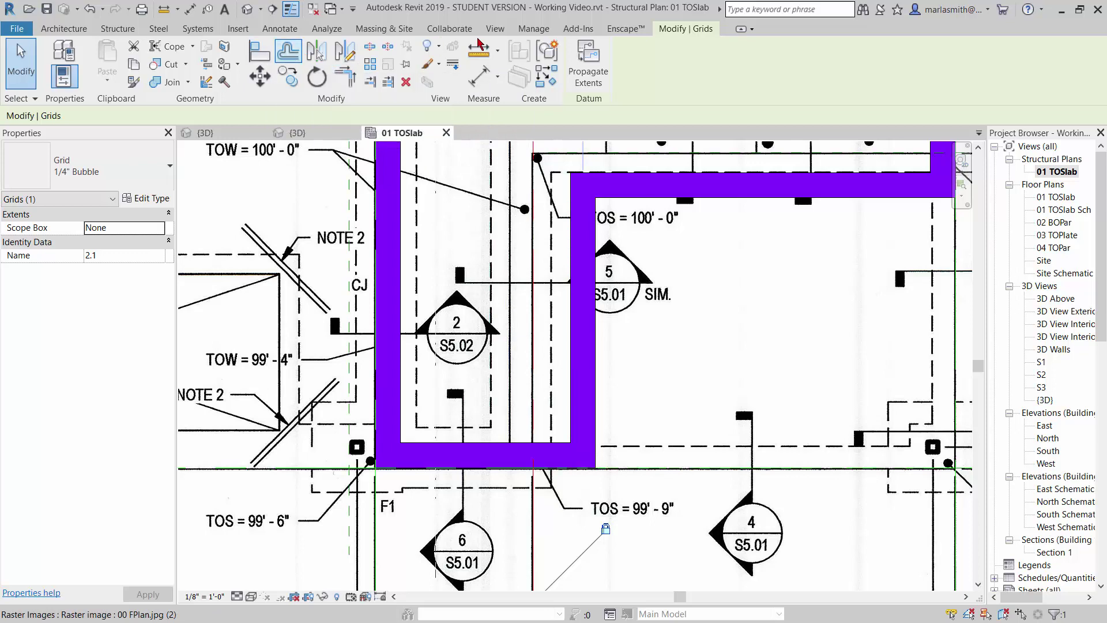
Step: Align the purple foundation wall's face onto grid 2.1 with the Align tool
click(269, 57)
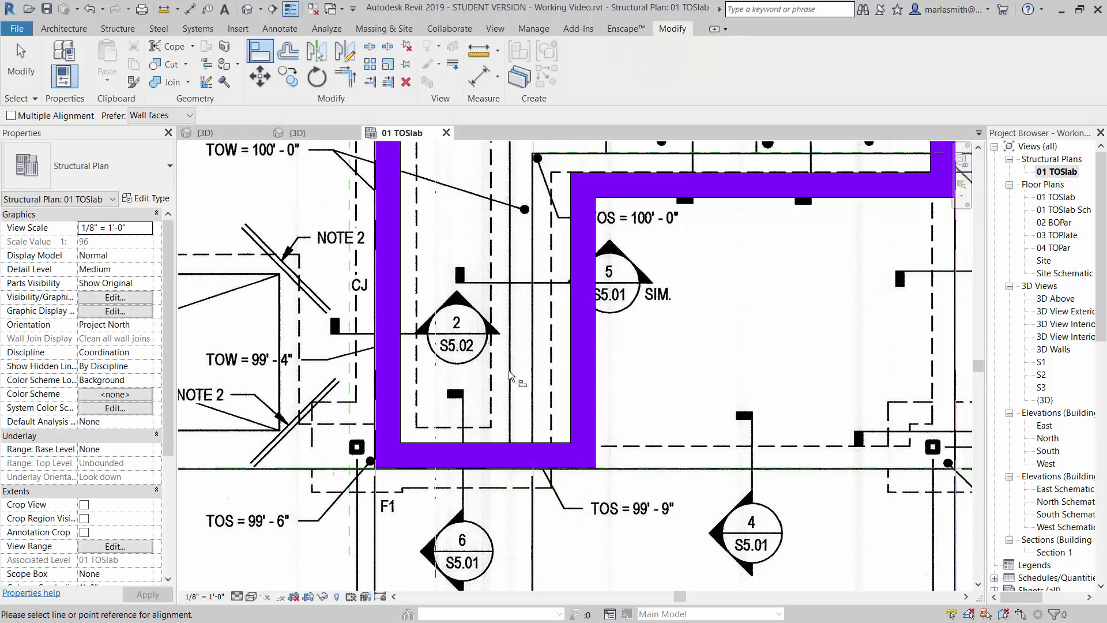
click(531, 354)
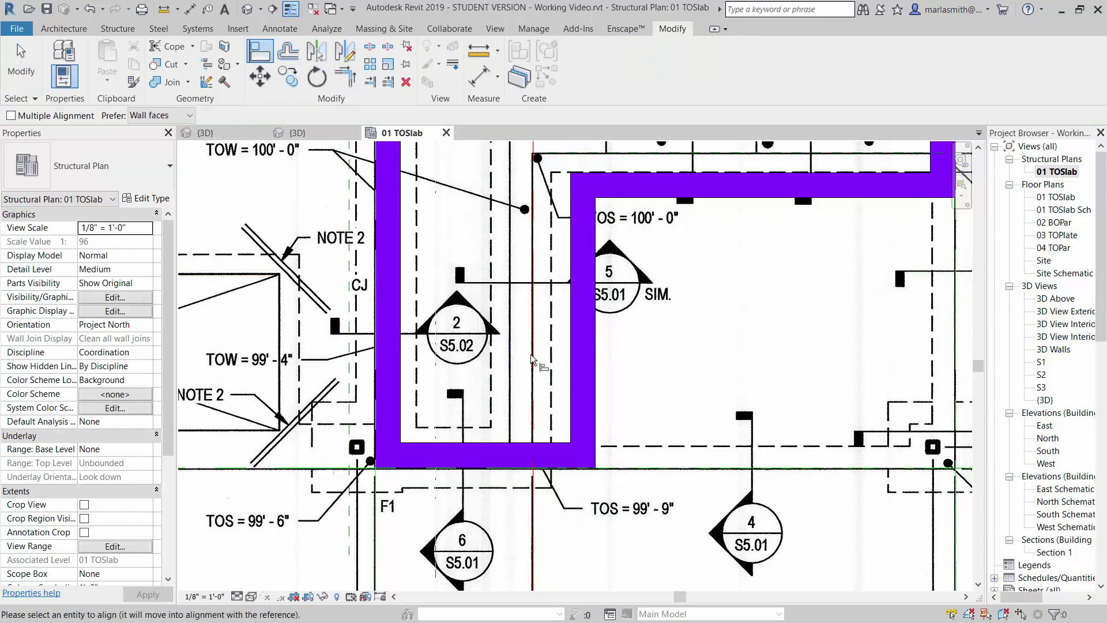
click(596, 351)
scroll(564, 383, down, 2)
scroll(564, 384, down, 2)
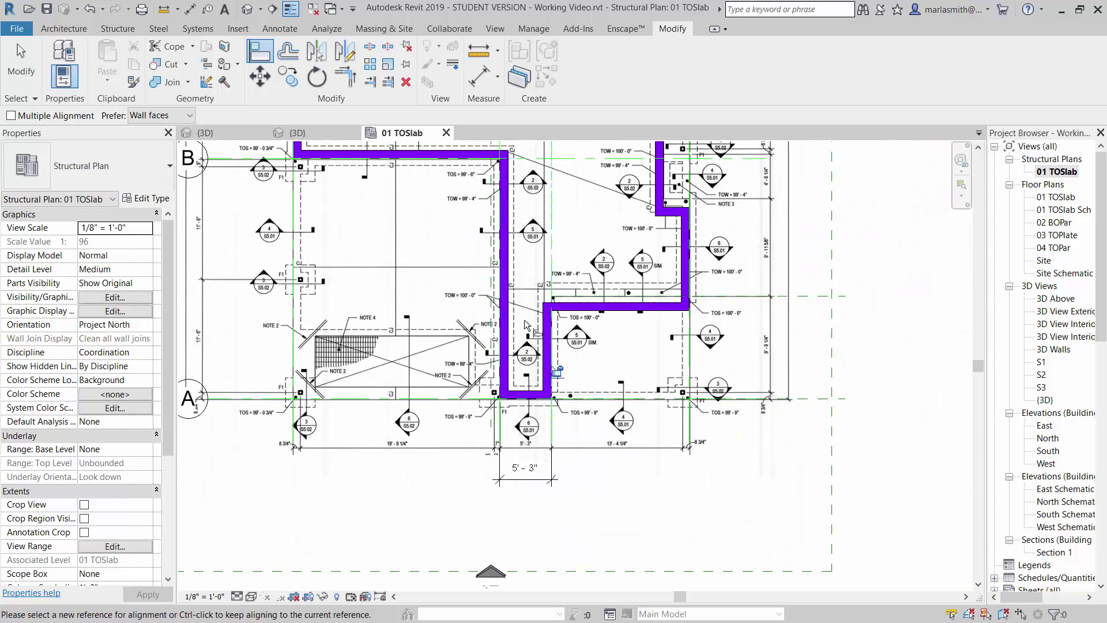
click(23, 68)
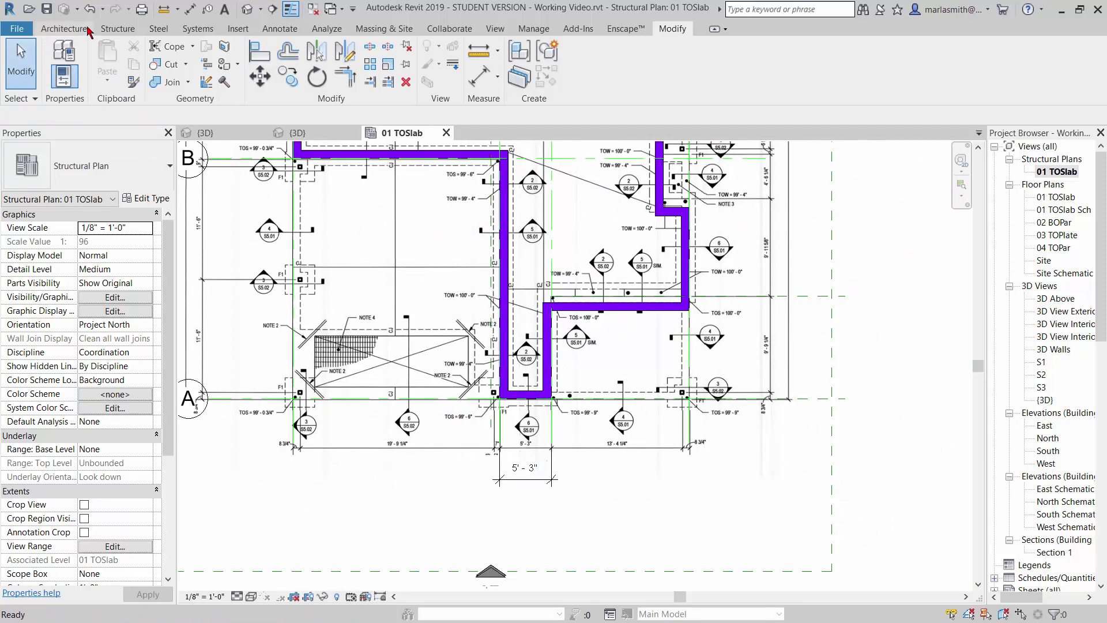
Step: Place a 9'-0" aligned dimension from grid A to the upper horizontal wall face, right of the plan
click(255, 33)
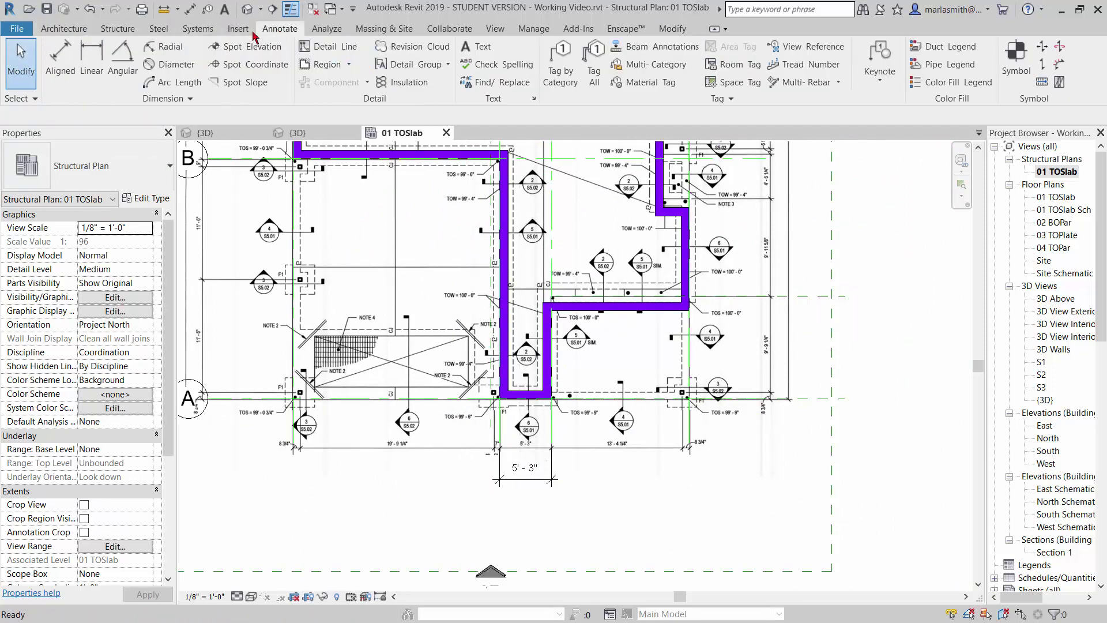
click(60, 58)
scroll(651, 416, up, 2)
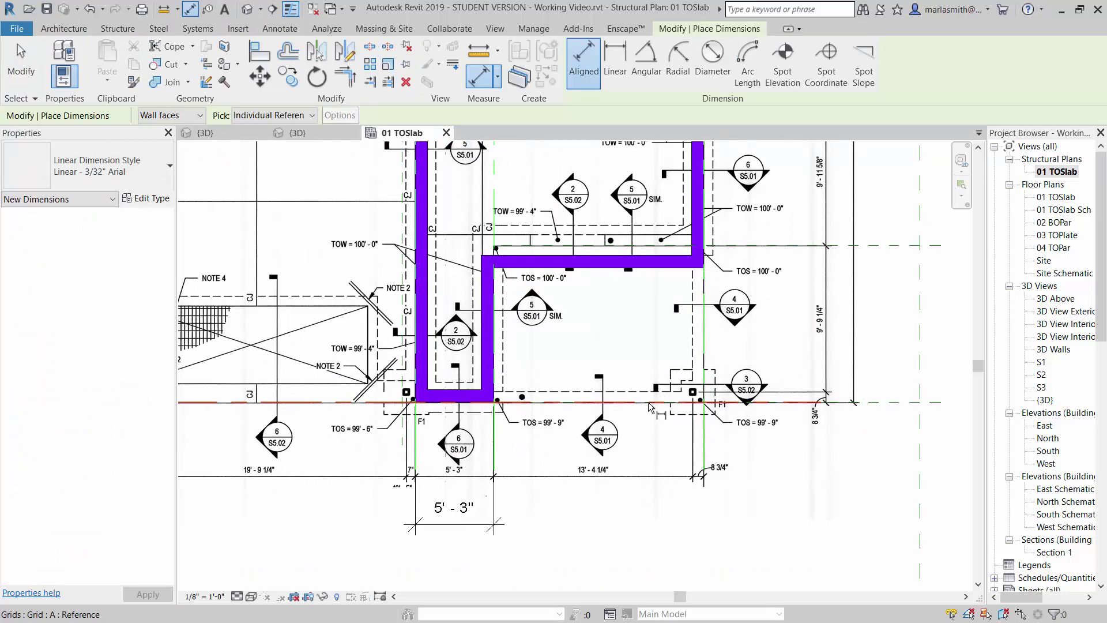
click(650, 404)
scroll(660, 282, up, 2)
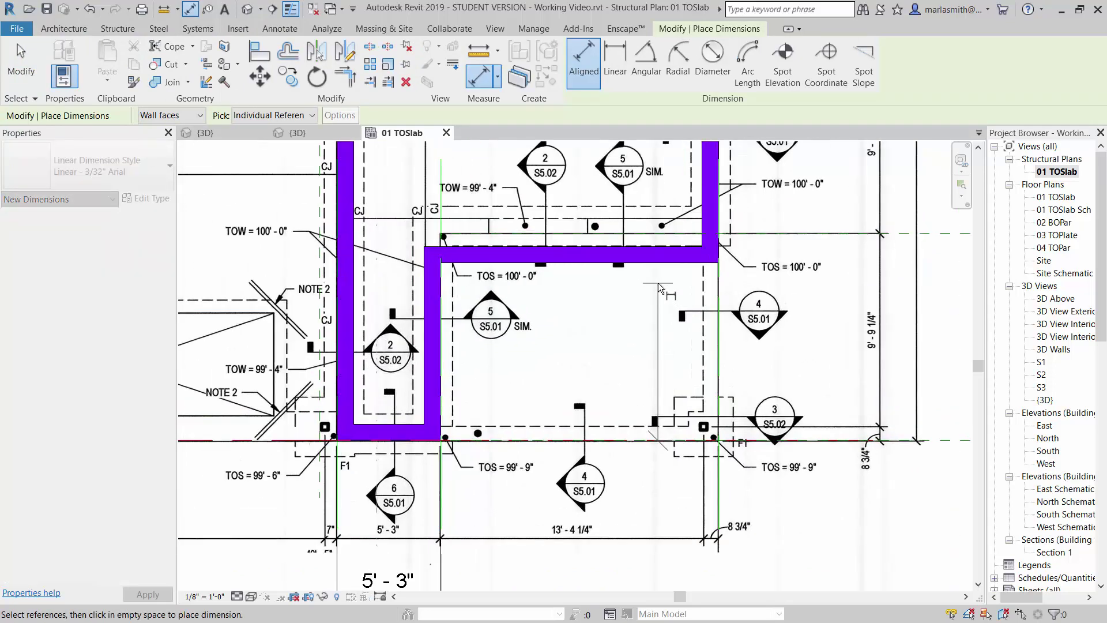
scroll(659, 283, up, 2)
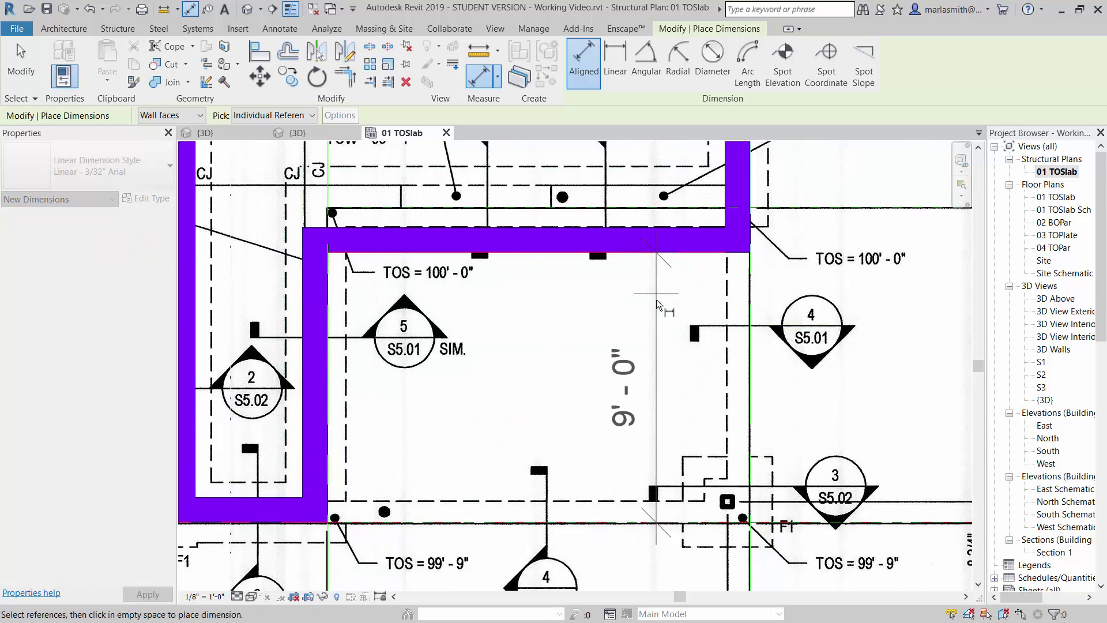
scroll(657, 300, down, 4)
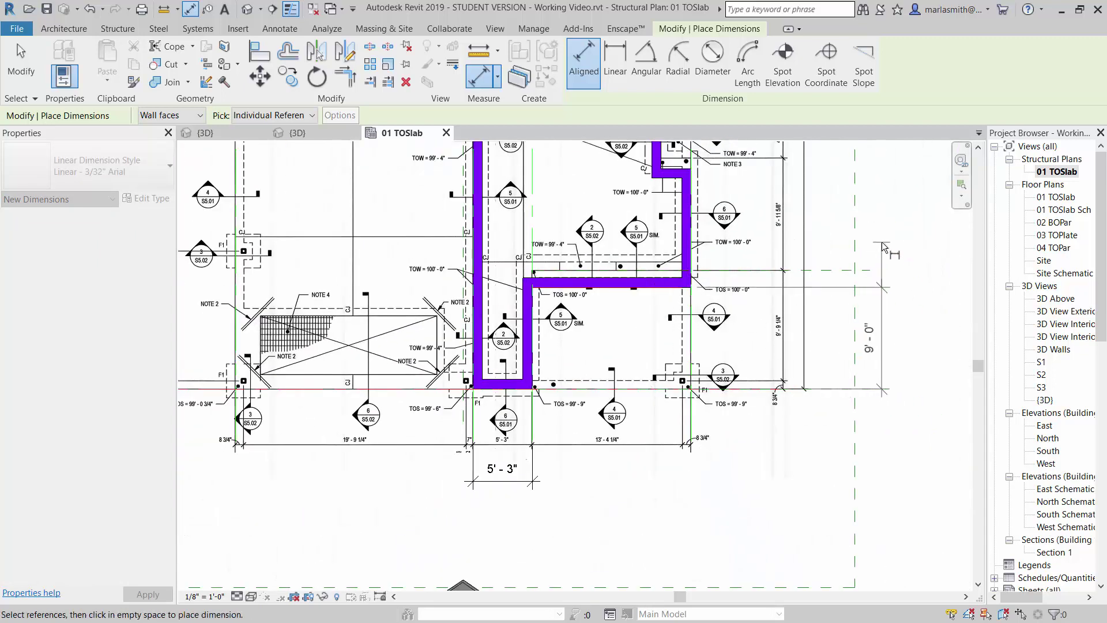
click(882, 246)
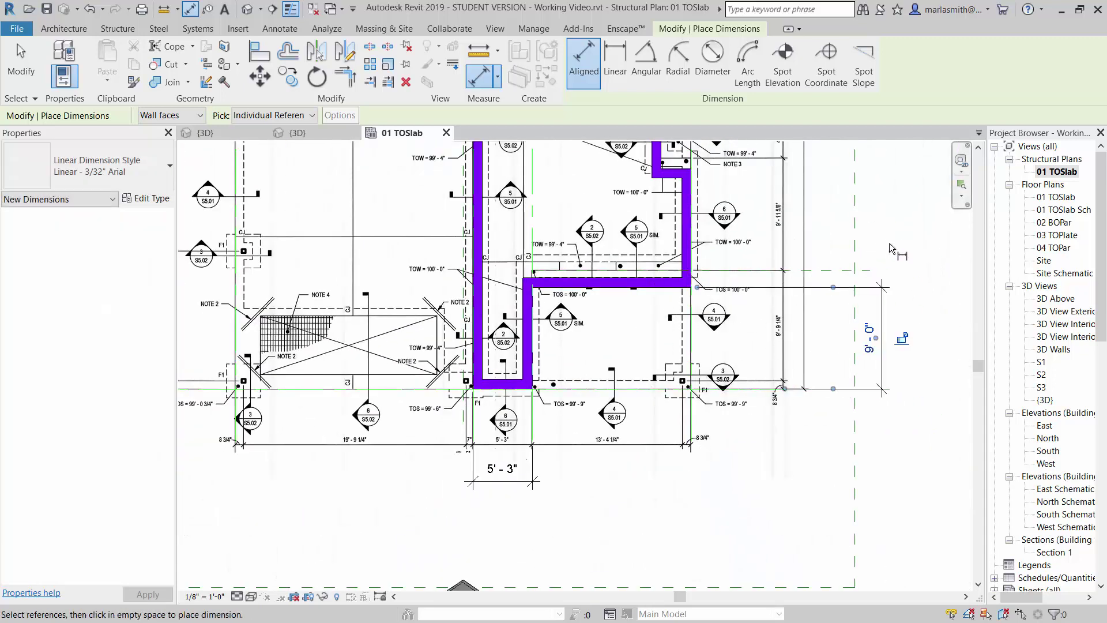
key(Escape)
key(Escape)
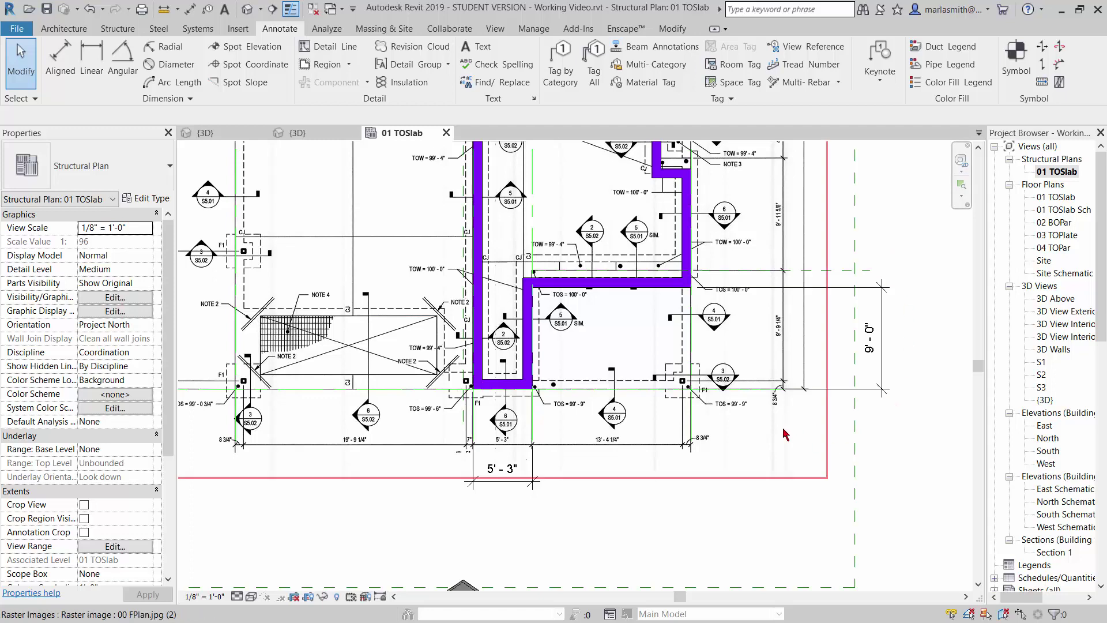
Step: Move the upper horizontal foundation wall to 10'-6" from grid A
click(646, 294)
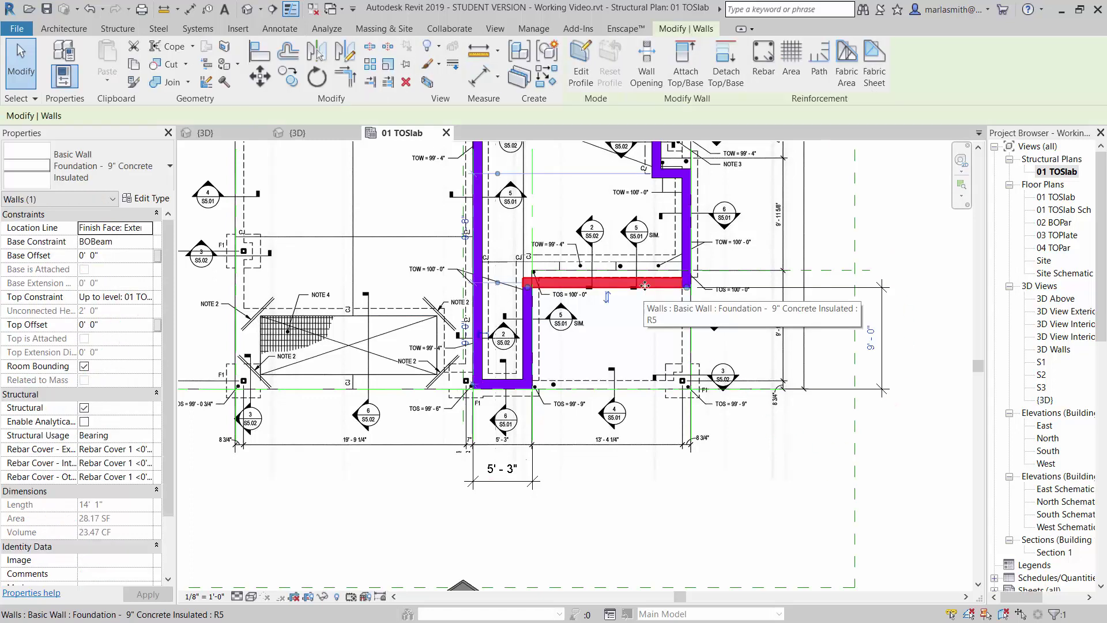
scroll(813, 355, up, 2)
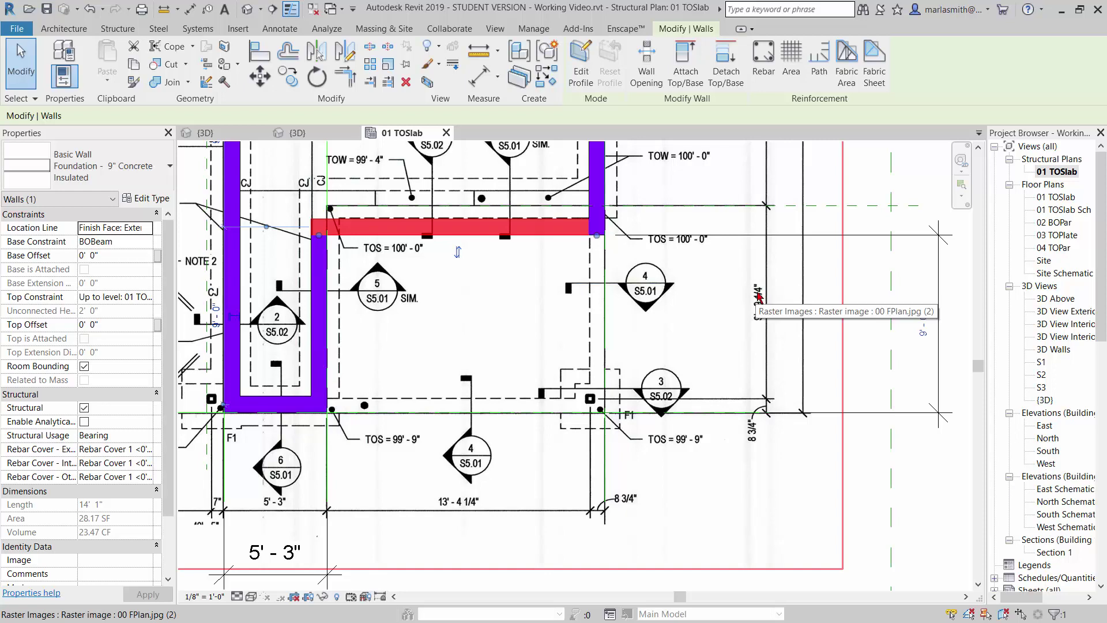
click(922, 326)
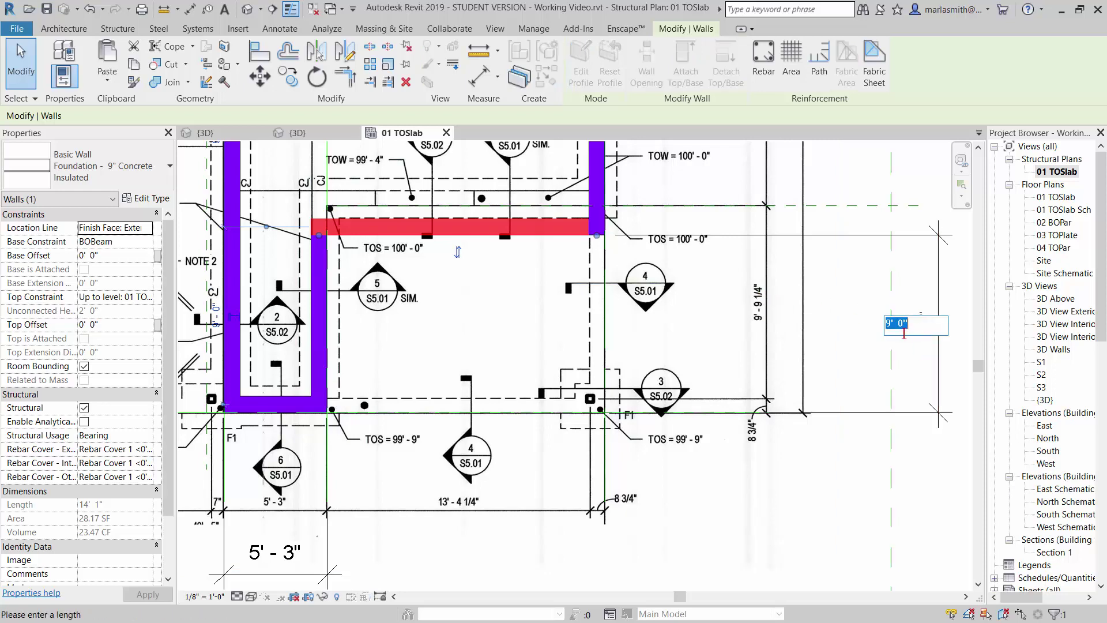
text(1)
text(0' - 6)
key(Return)
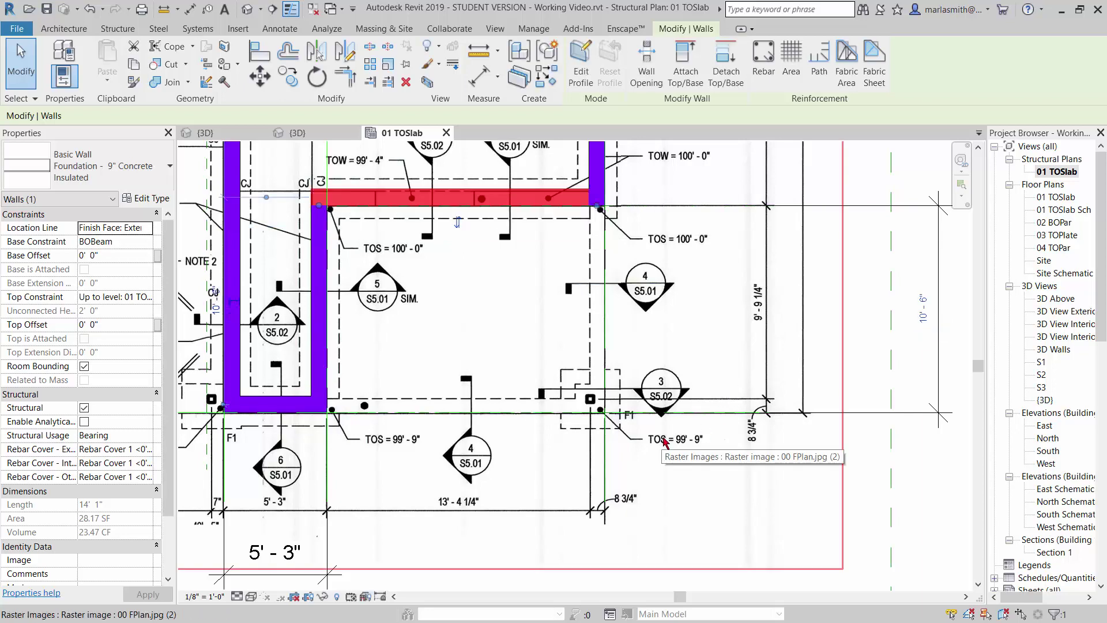
scroll(666, 441, down, 2)
key(Escape)
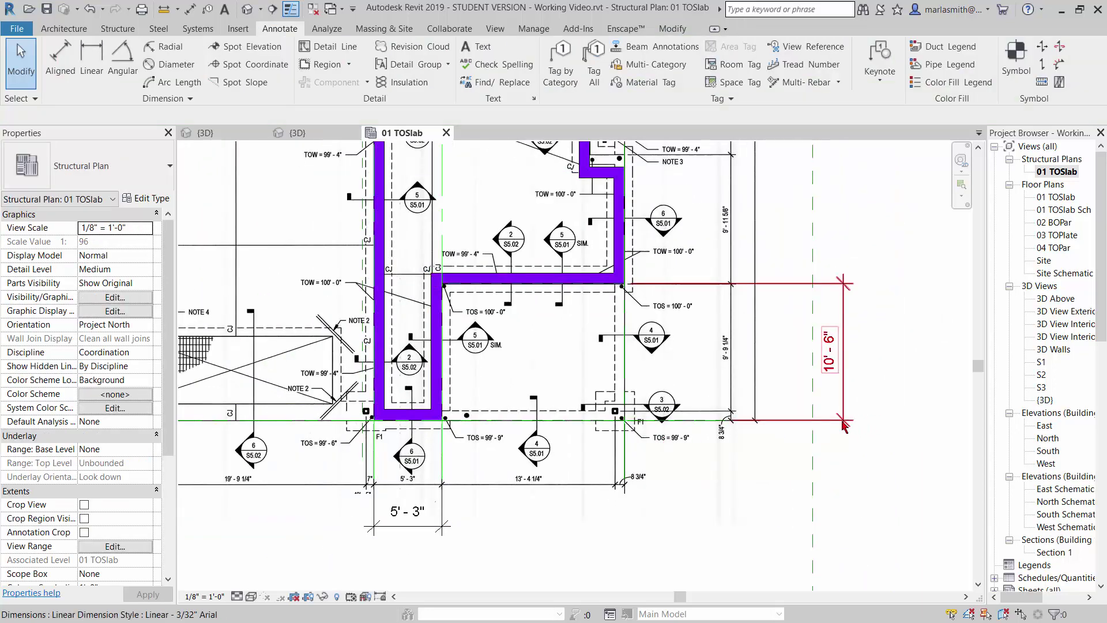
Step: Delete the 10'-6" helper dimension
click(844, 425)
key(Delete)
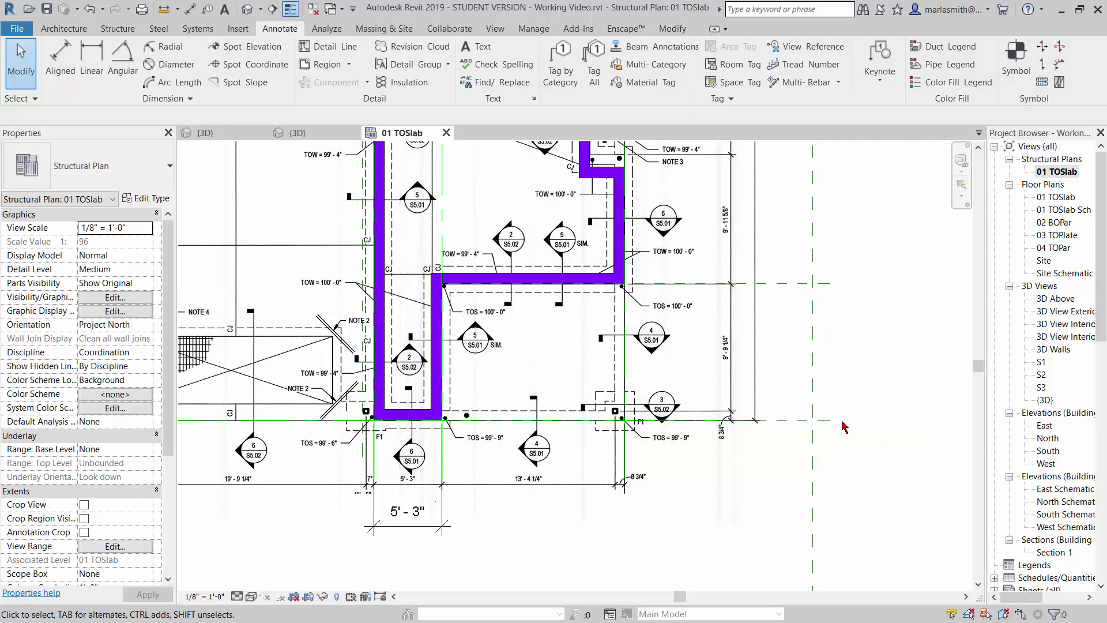
scroll(798, 470, down, 4)
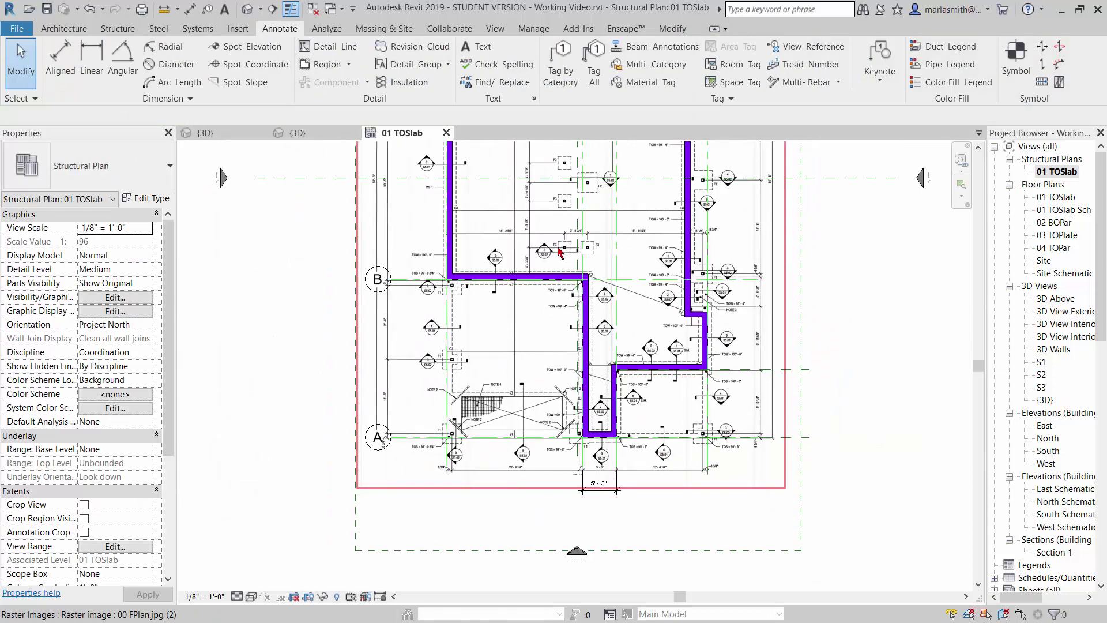
Step: In the {3D} view, start the Wall foundation tool with the Bearing Footing - 36" x 12" type
click(315, 134)
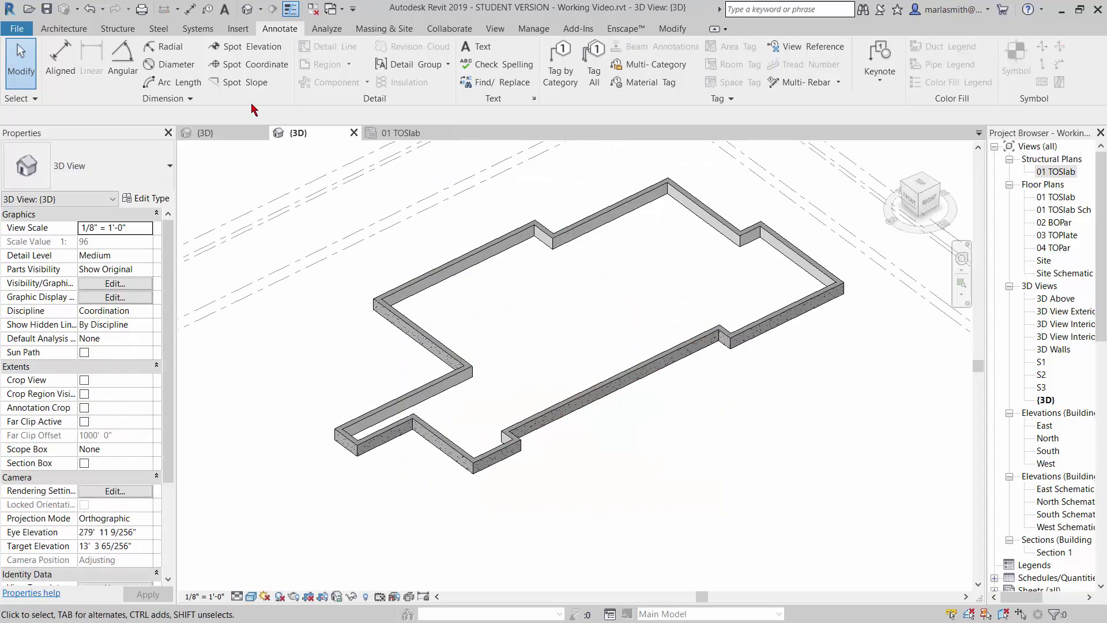
click(118, 29)
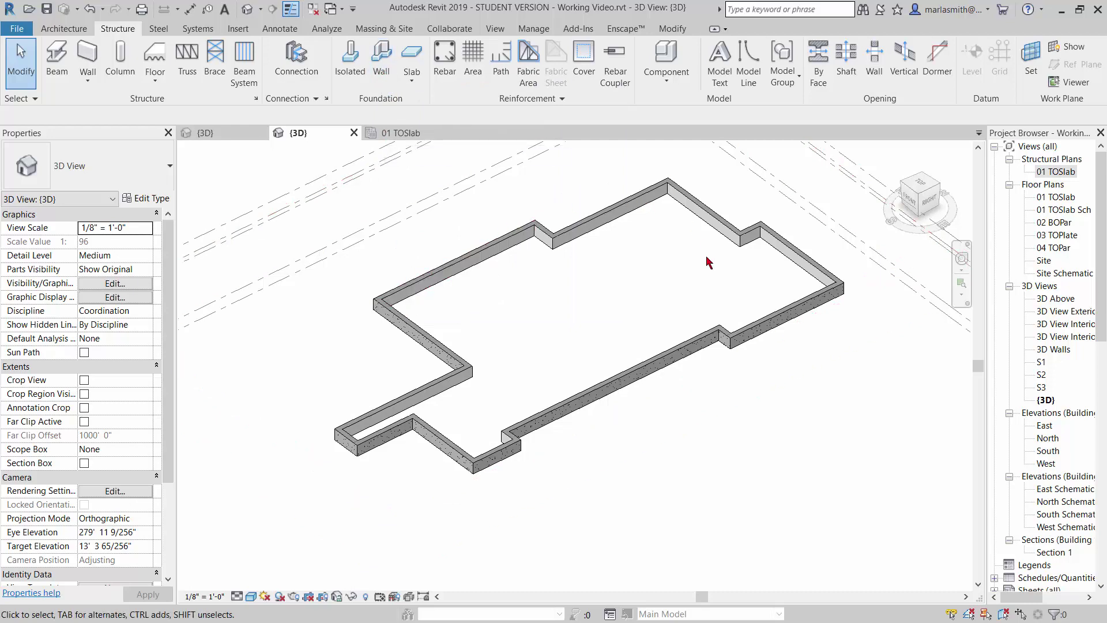
click(380, 70)
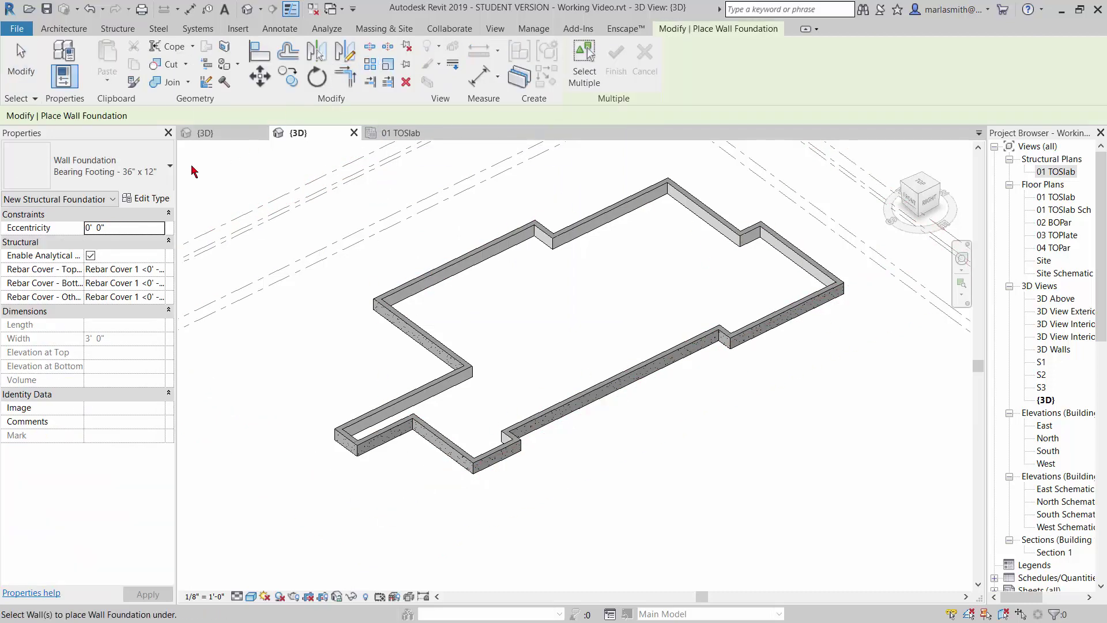
click(77, 180)
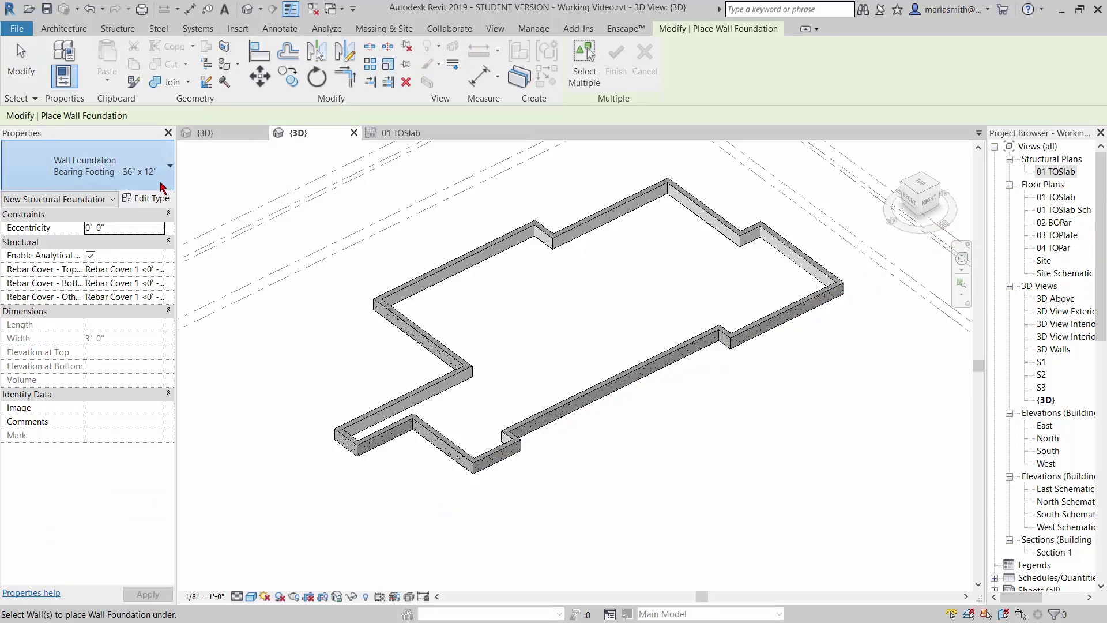
click(162, 183)
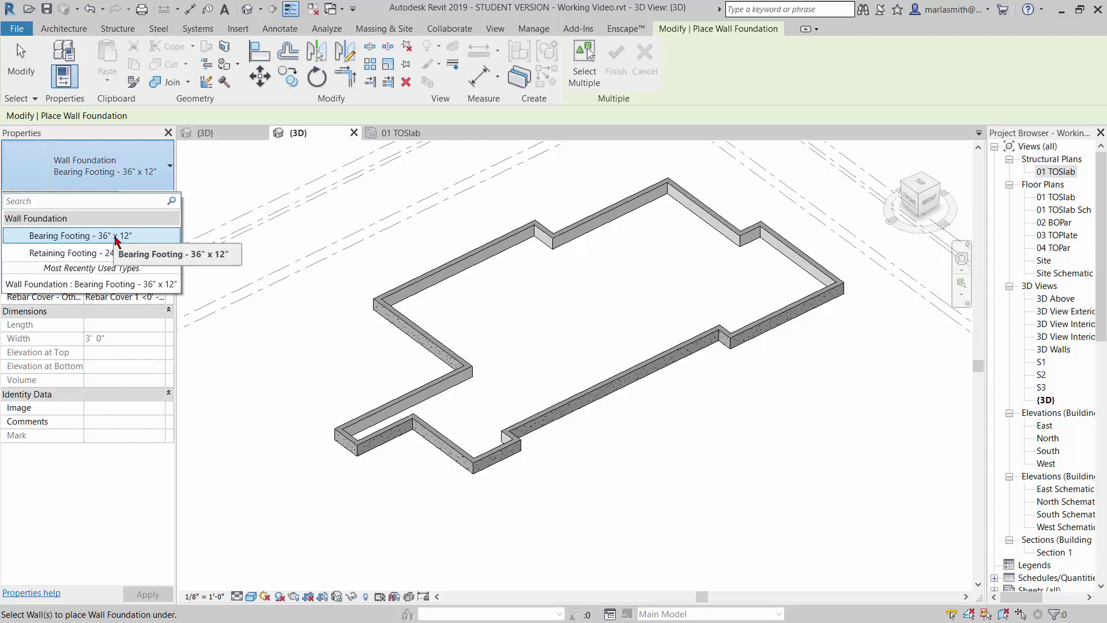
click(116, 237)
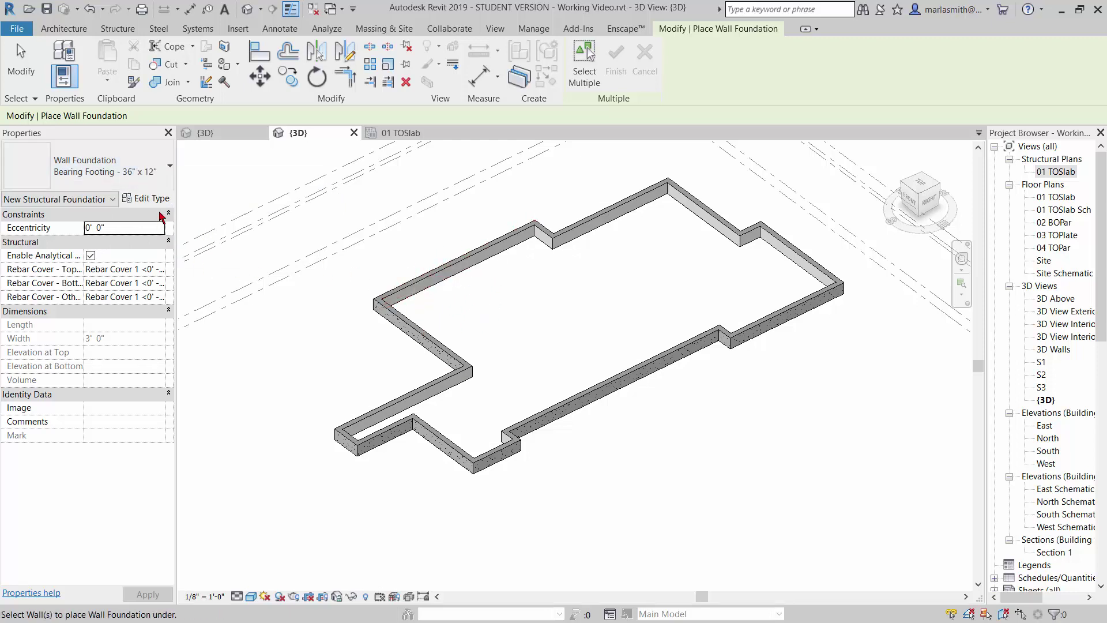
Step: Duplicate the footing type as 'Bearing Footing - 24" x 12"' with Width set to 2'
click(164, 200)
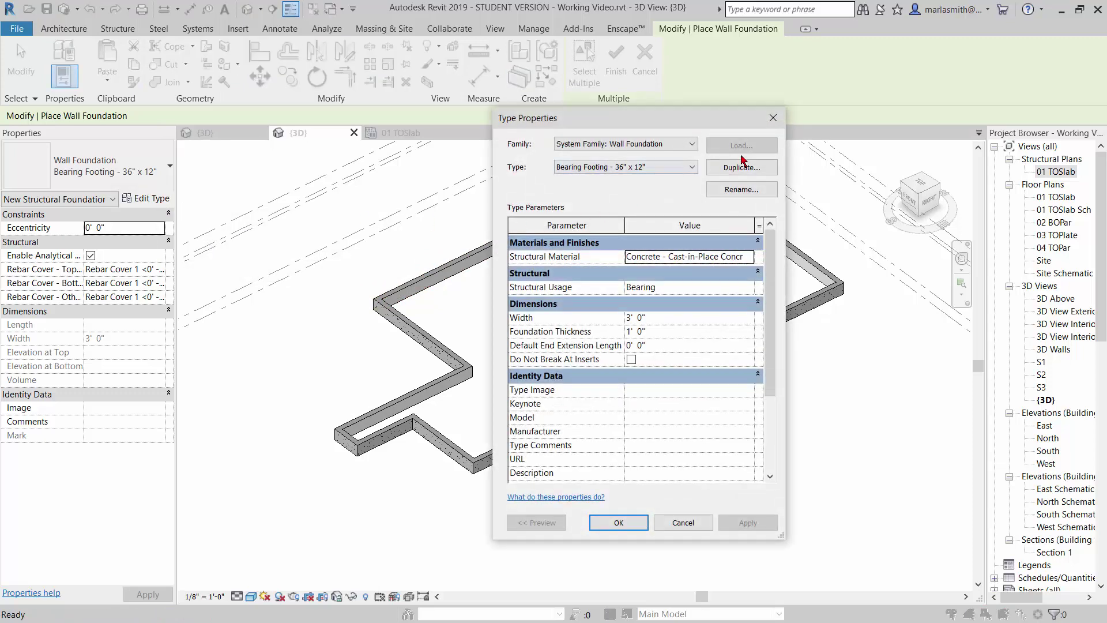
click(742, 167)
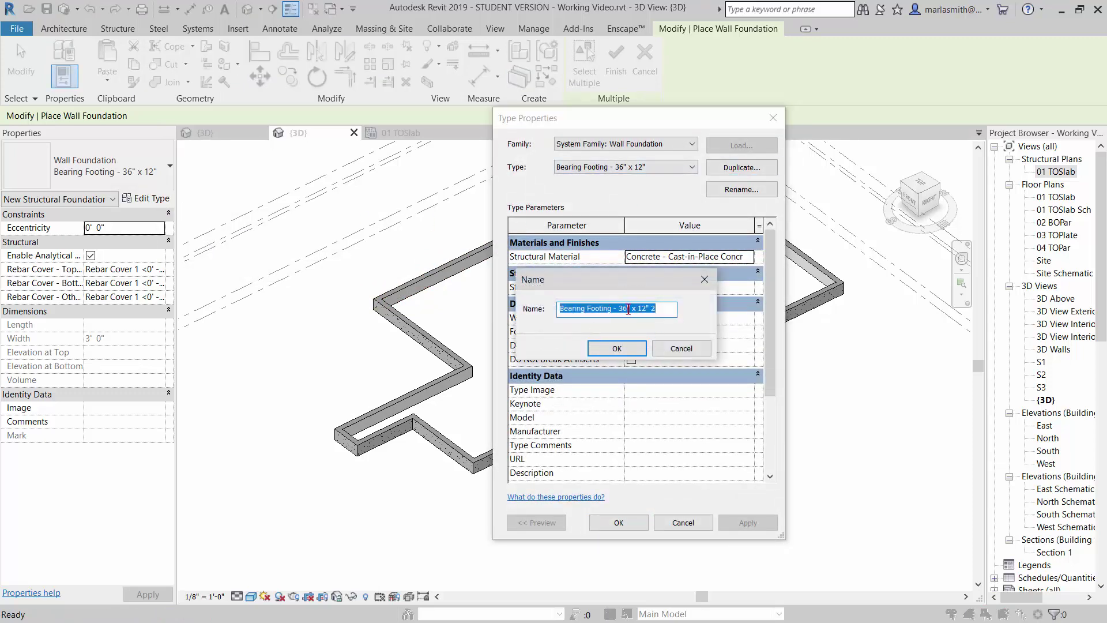
click(629, 309)
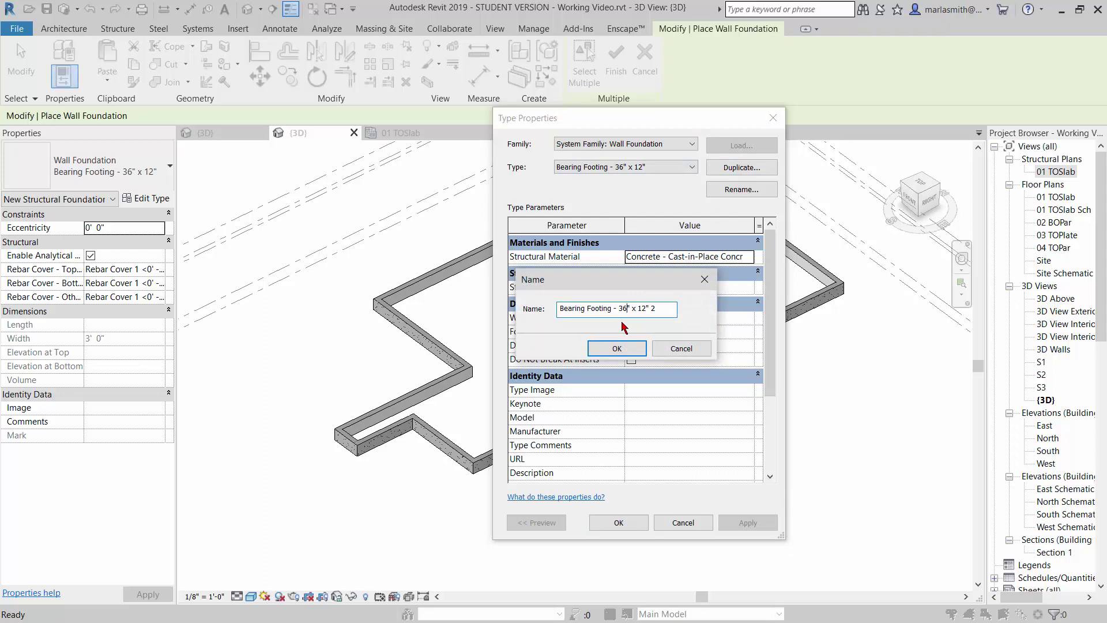
key(BackSpace)
key(BackSpace)
text(24)
key(BackSpace)
click(635, 350)
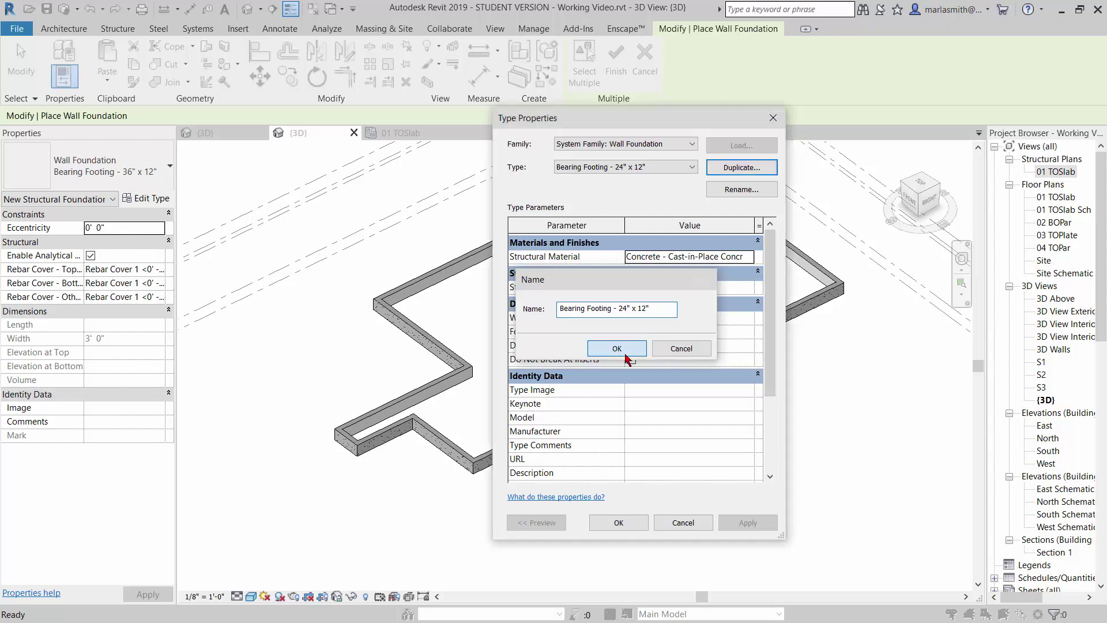
click(668, 318)
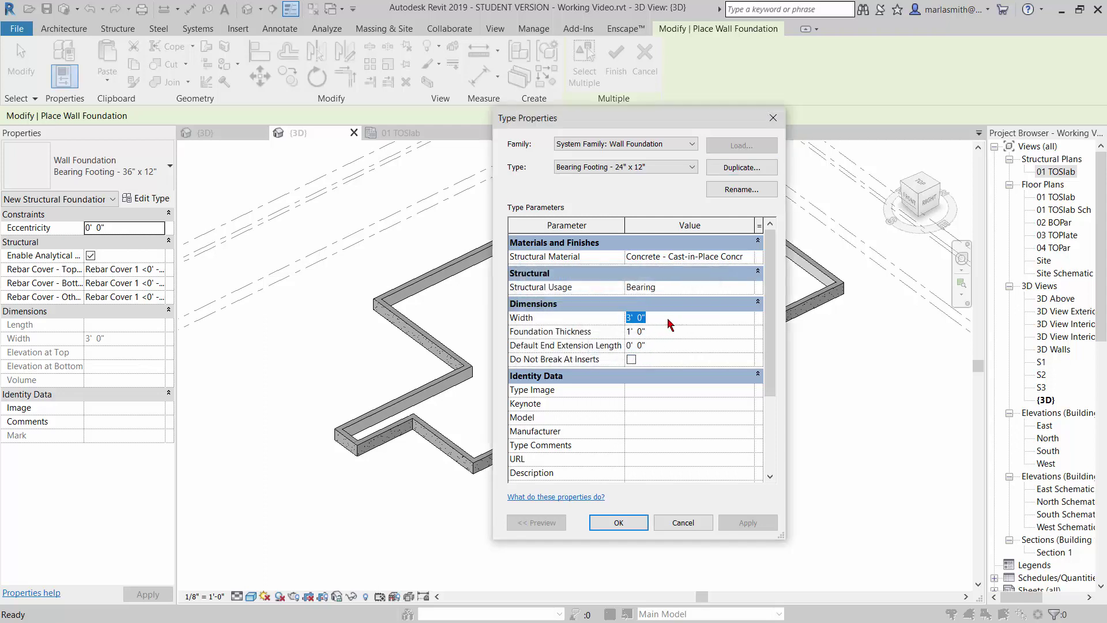
text(2)
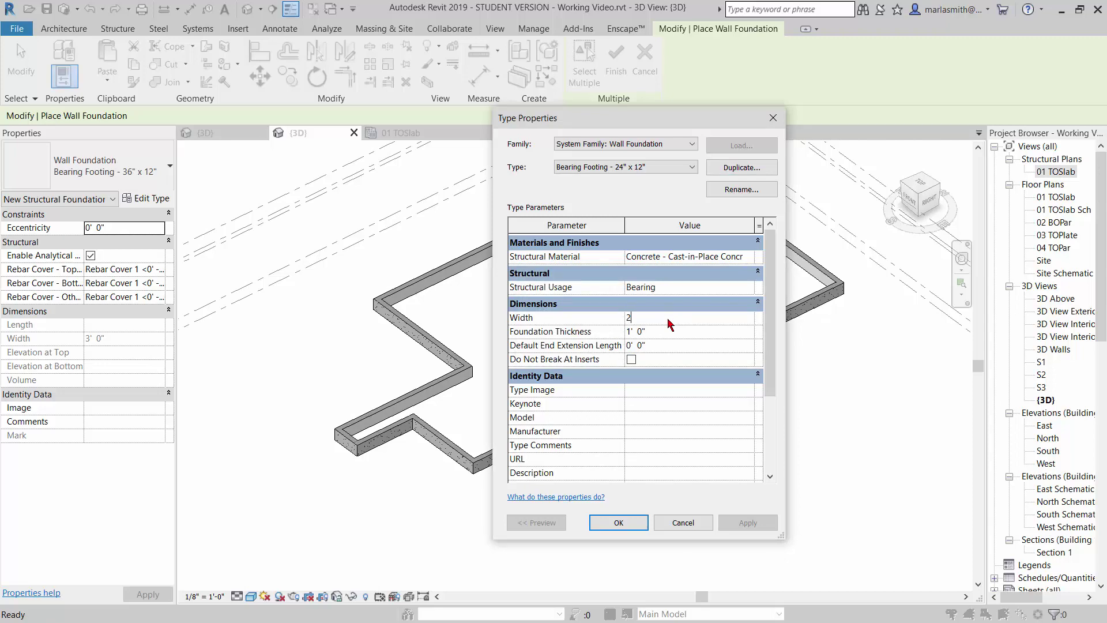
click(631, 526)
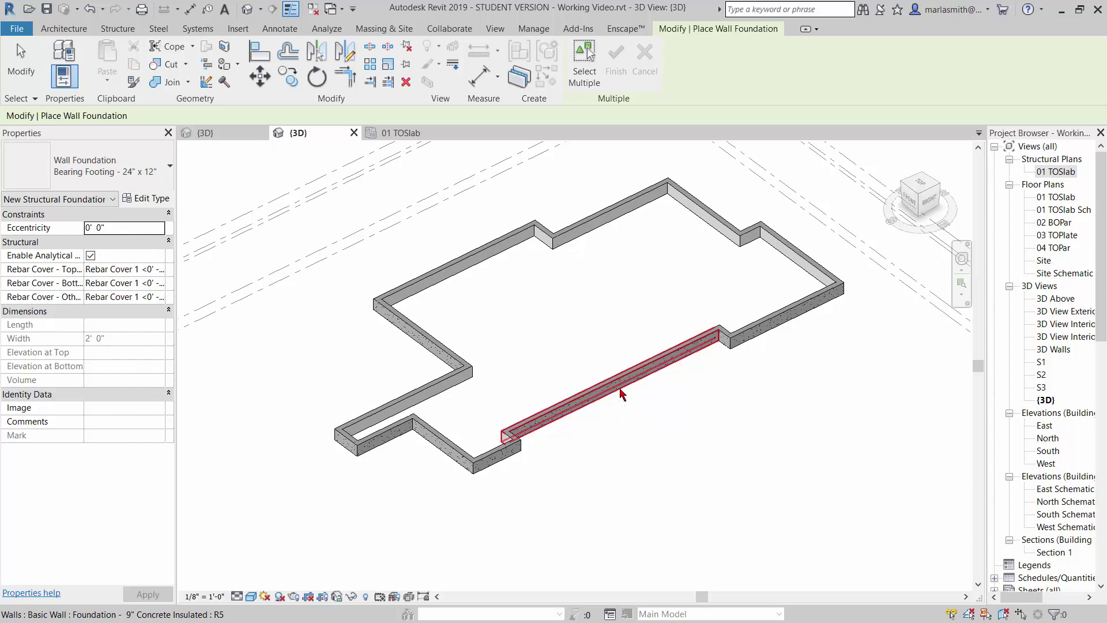
key(Tab)
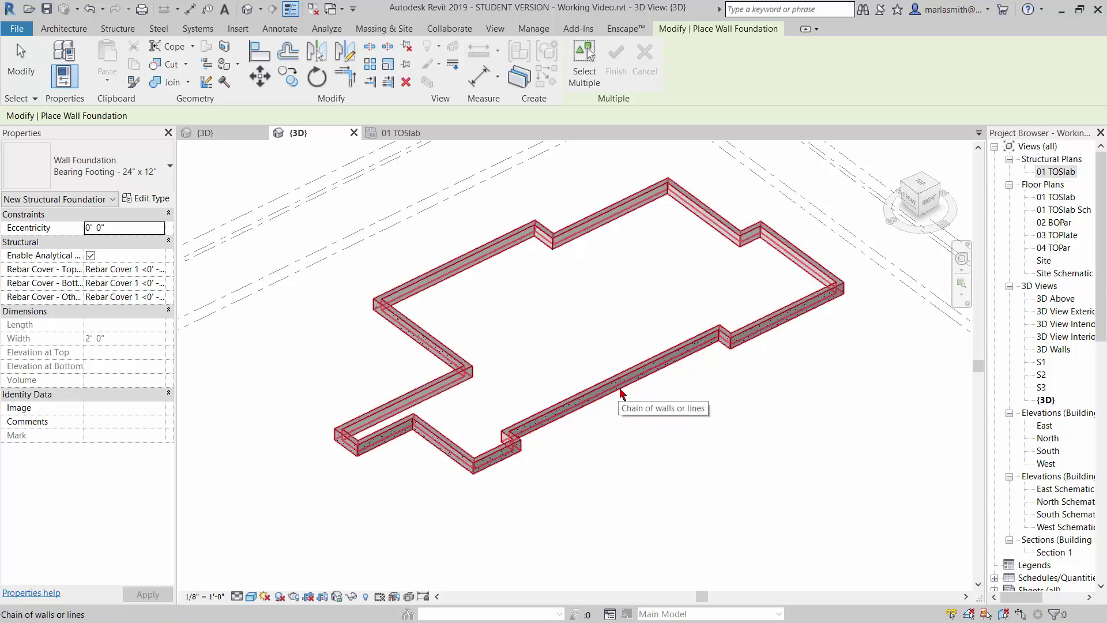
click(622, 394)
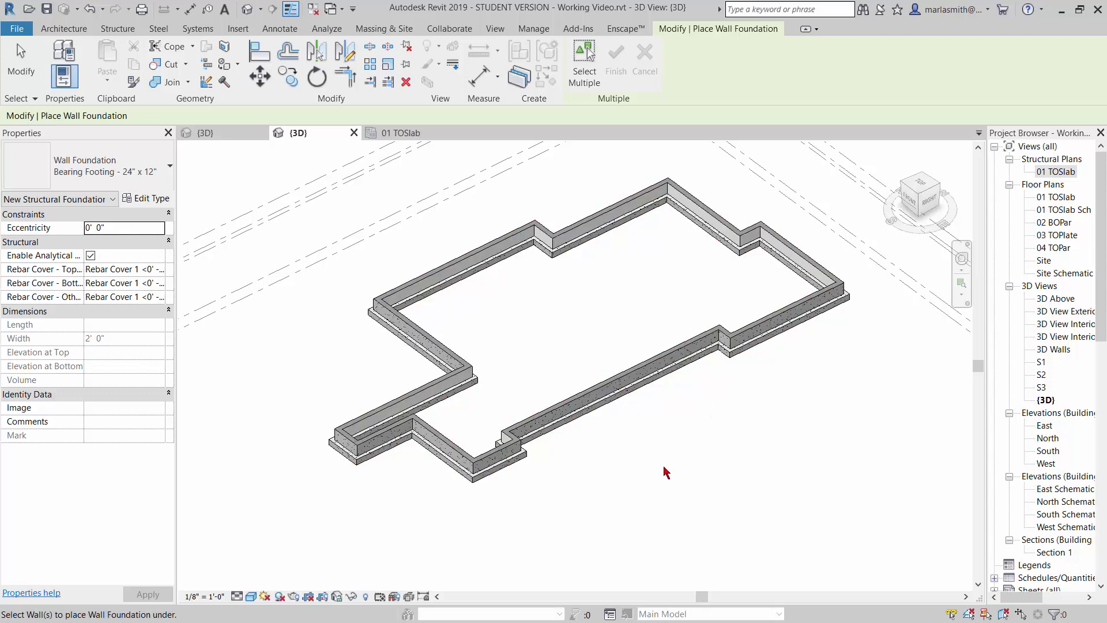
key(ctrl+z)
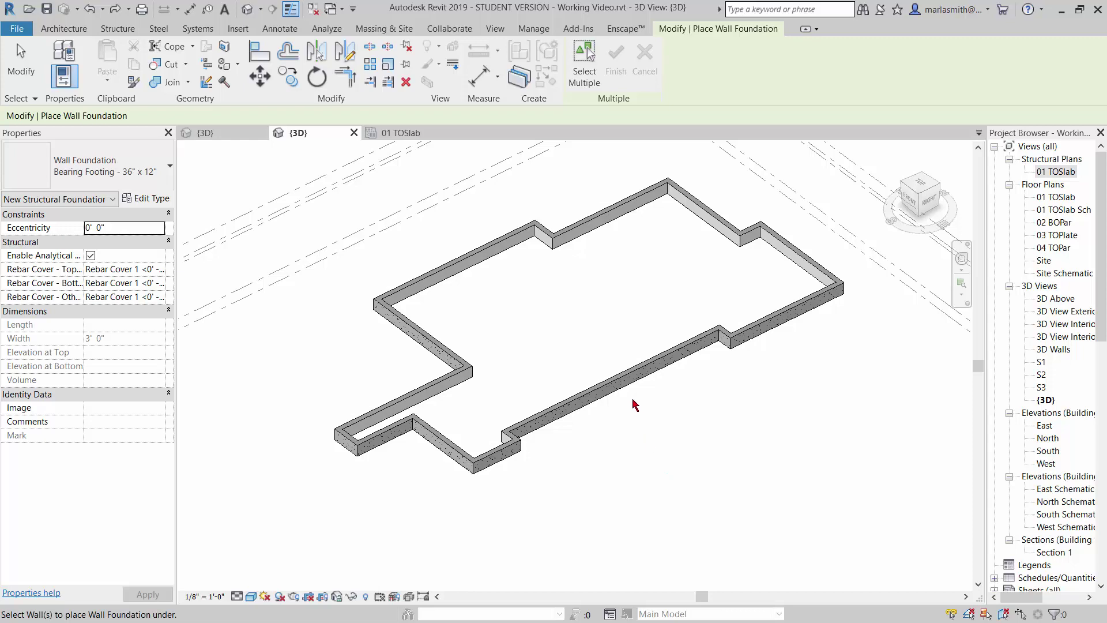
click(118, 28)
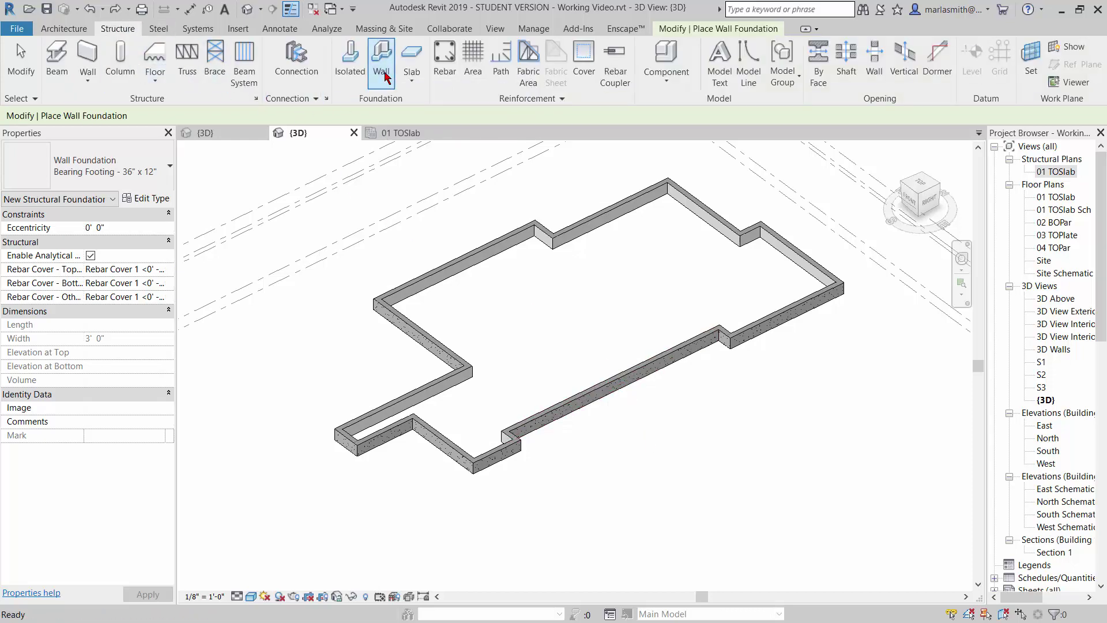
Step: Place Bearing Footing - 24" x 12" wall foundations under the whole chain of walls at once
click(146, 175)
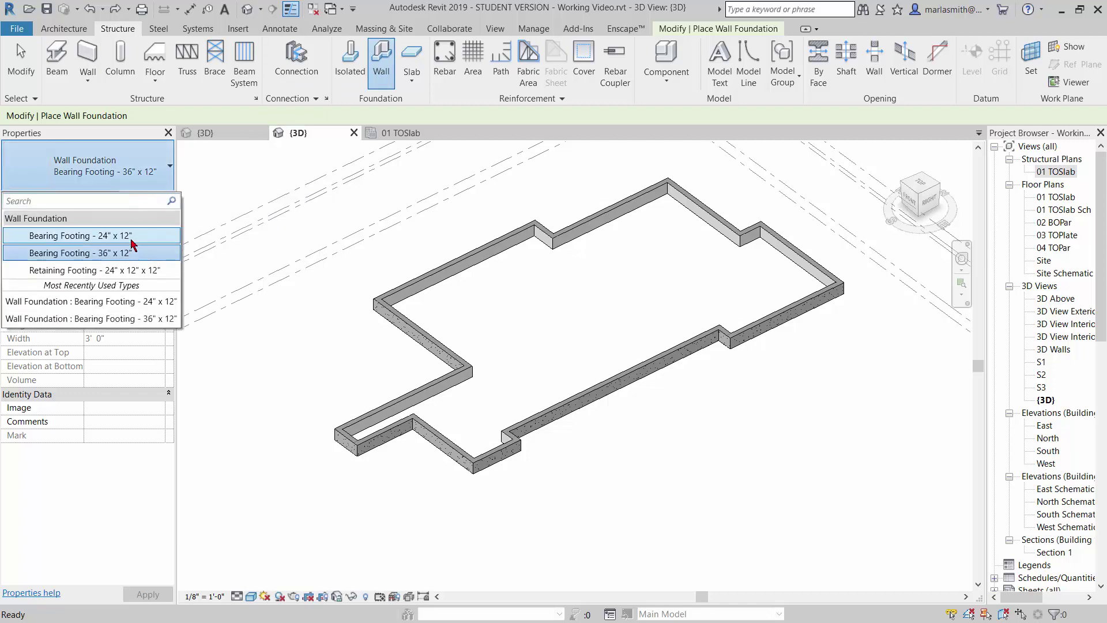
click(132, 242)
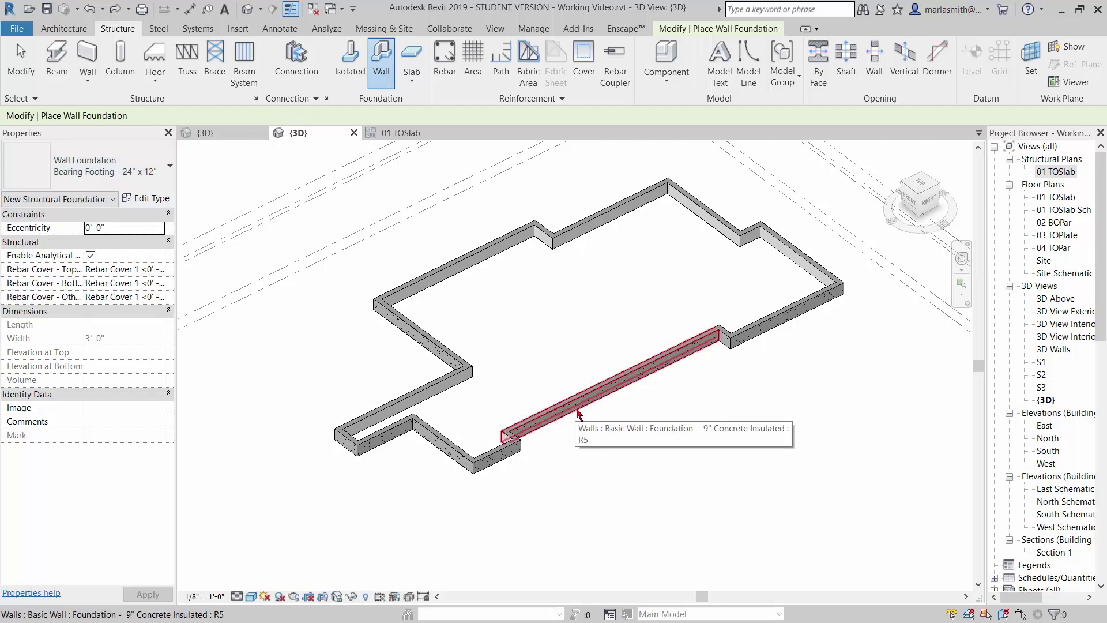
key(Tab)
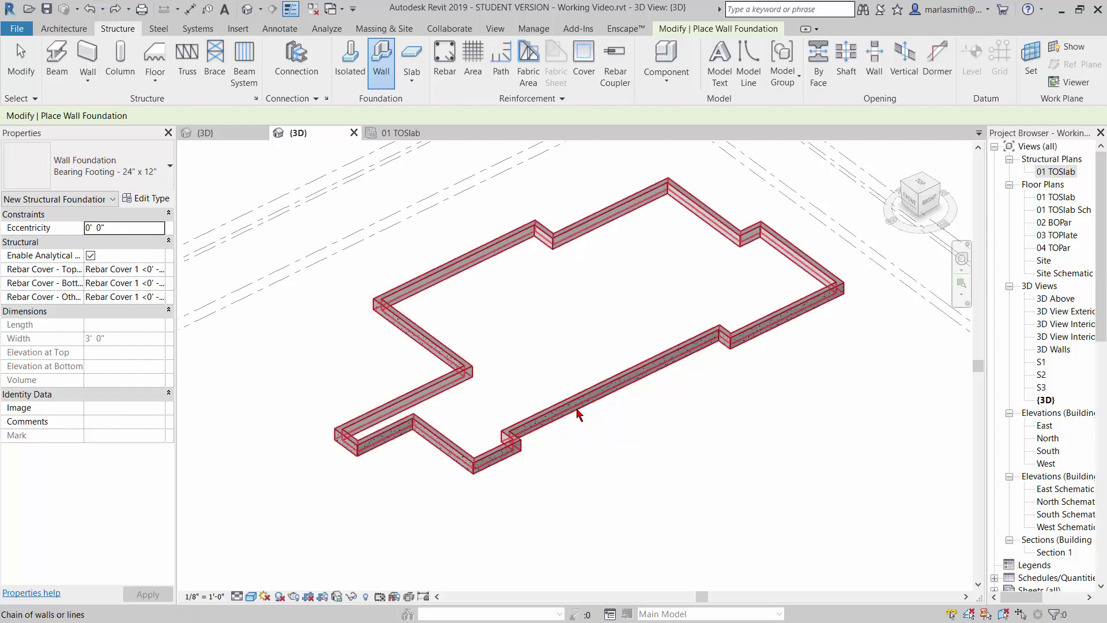
click(579, 413)
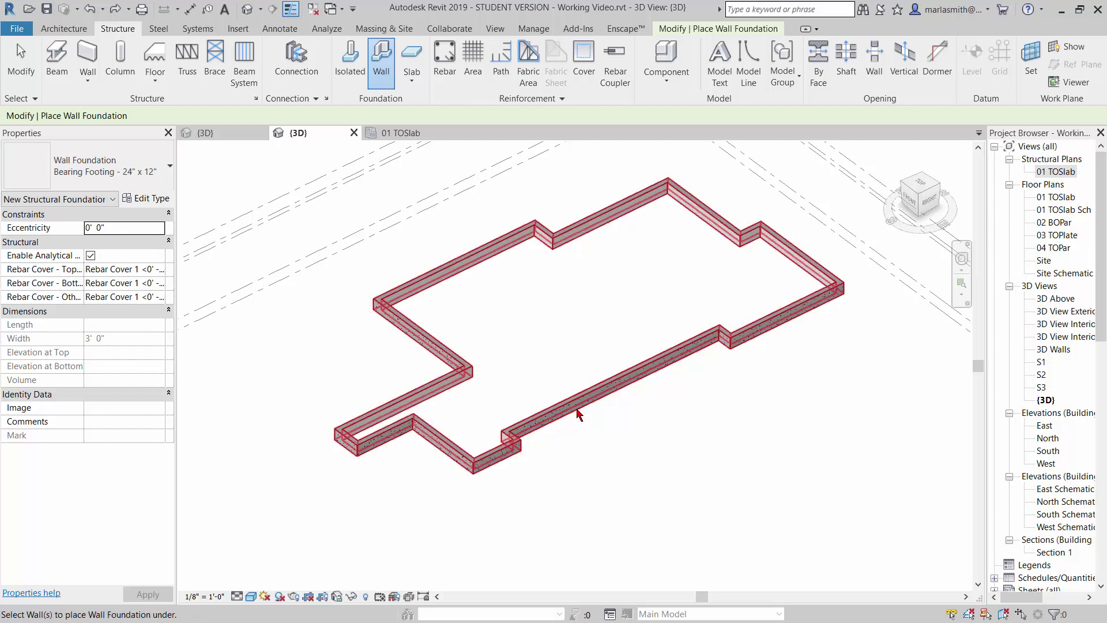